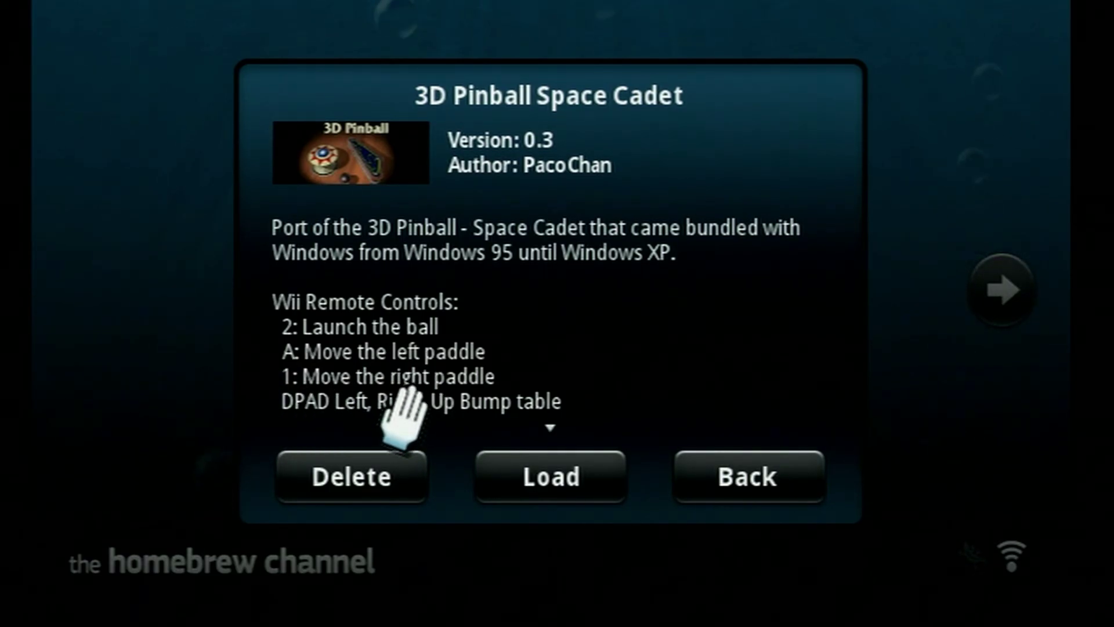
Launch 3D Pinball on the Wii, then open its 3D Pinball Space Cadet entry from the Games list
{"action": "left_click", "coordinate": [567, 459]}
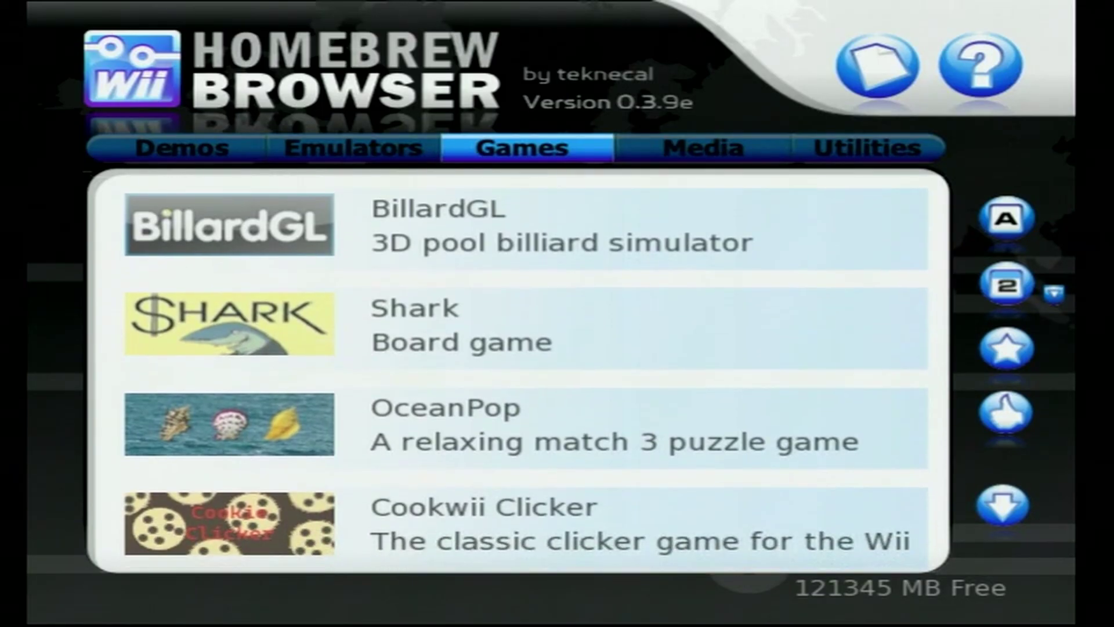
{"action": "scroll", "coordinate": [526, 375], "scroll_direction": "down", "scroll_amount": 4}
{"action": "scroll", "coordinate": [526, 375], "scroll_direction": "down", "scroll_amount": 3}
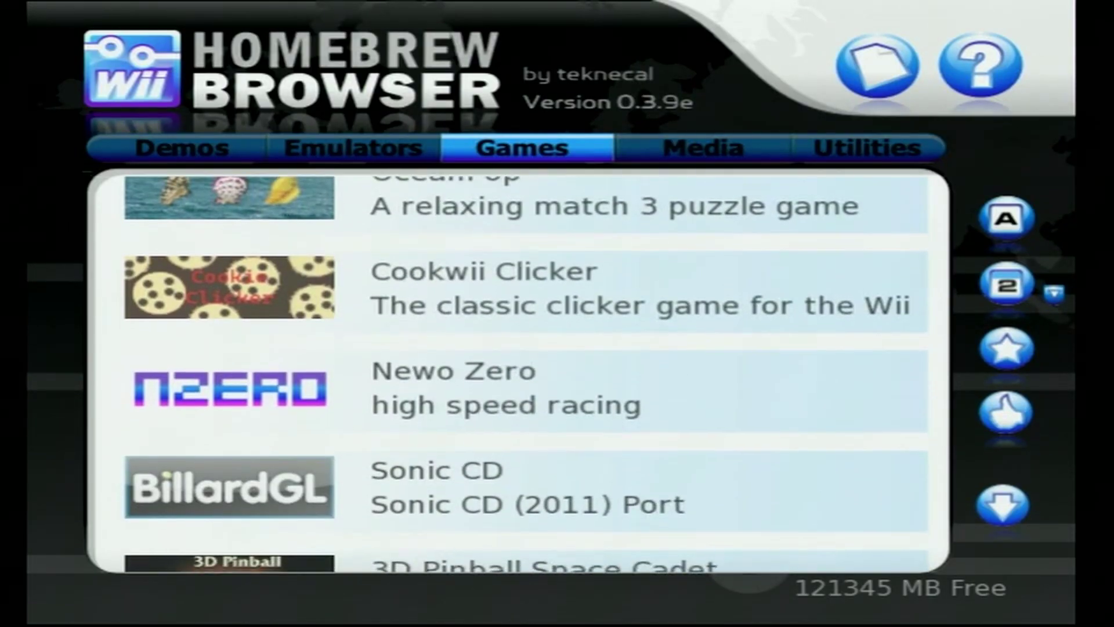
{"action": "scroll", "coordinate": [525, 375], "scroll_direction": "down", "scroll_amount": 1}
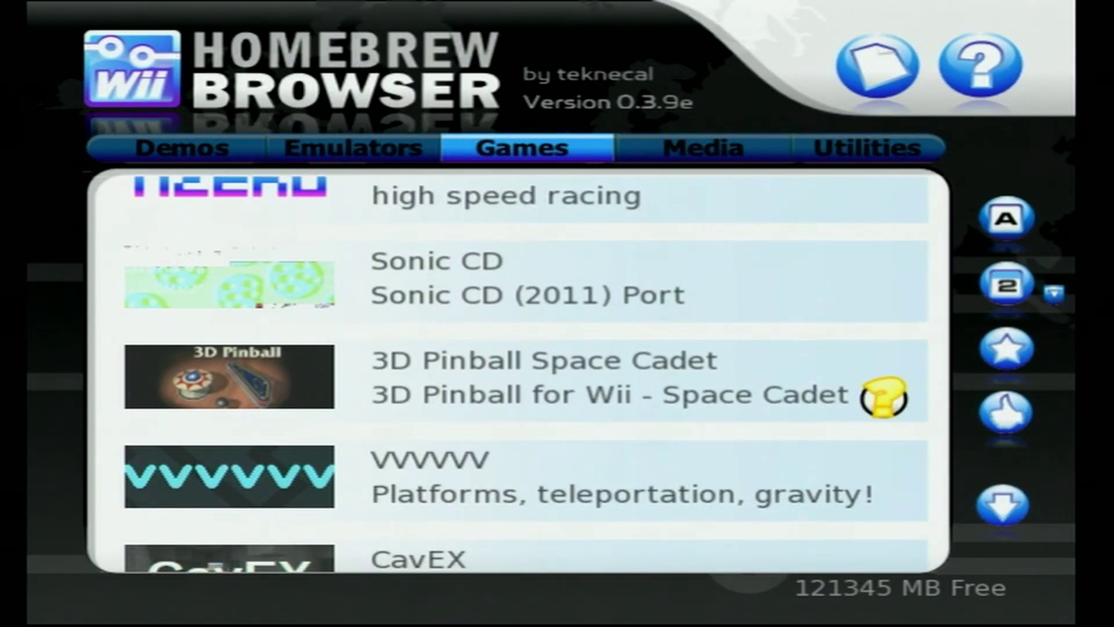
{"action": "left_click", "coordinate": [401, 409]}
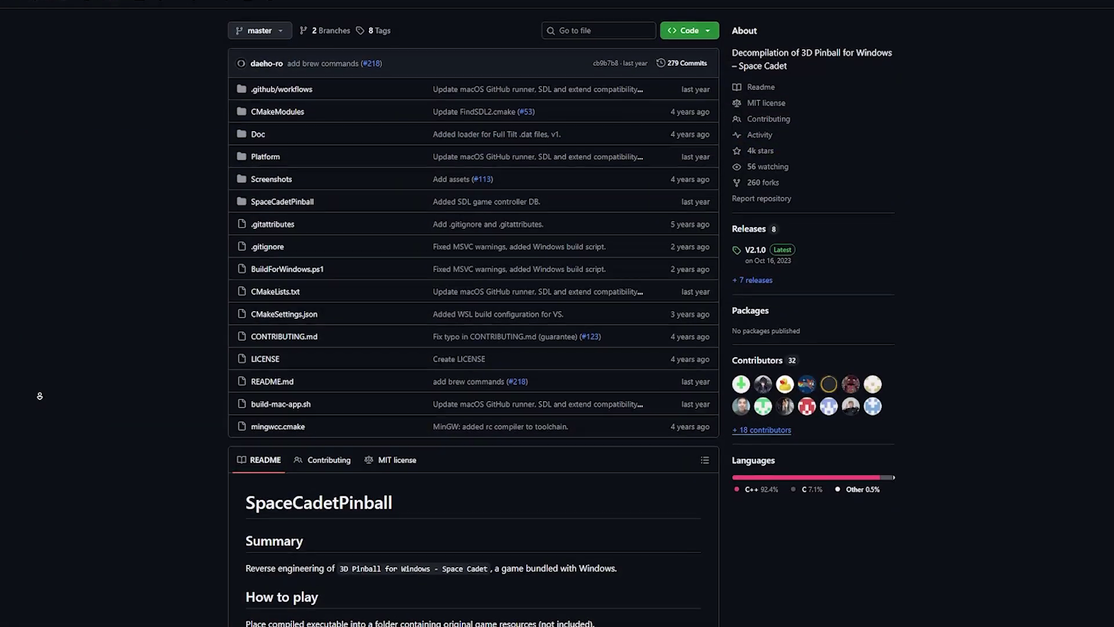
Scroll the SpaceCadetPinball README down to the Known source ports table listing the Wii port
{"action": "scroll", "coordinate": [39, 396], "scroll_direction": "down", "scroll_amount": 2}
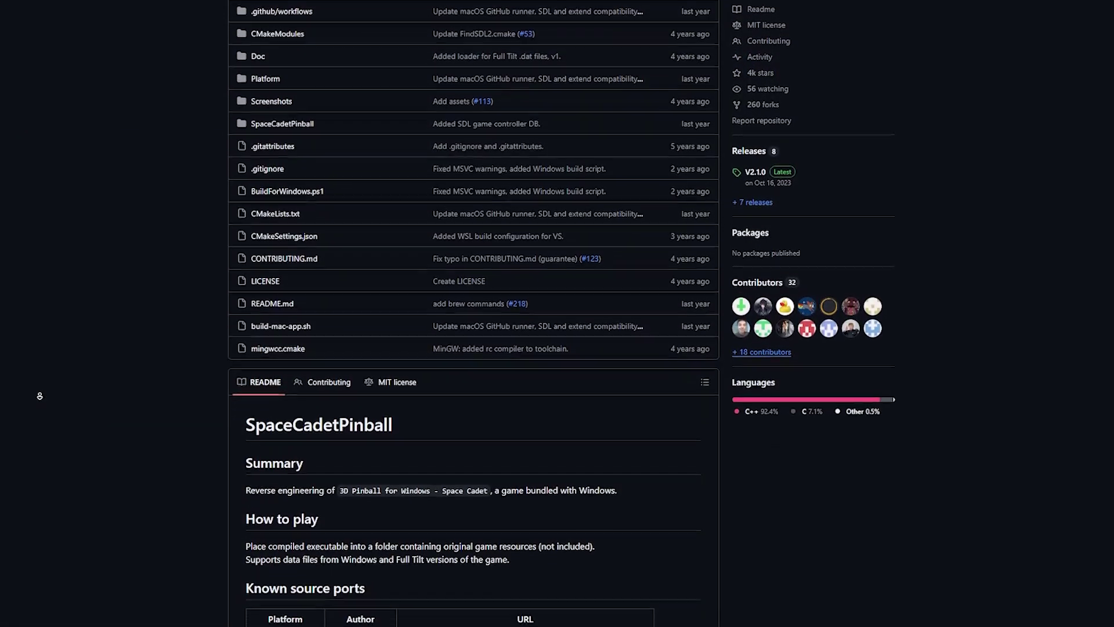
{"action": "scroll", "coordinate": [40, 395], "scroll_direction": "down", "scroll_amount": 2}
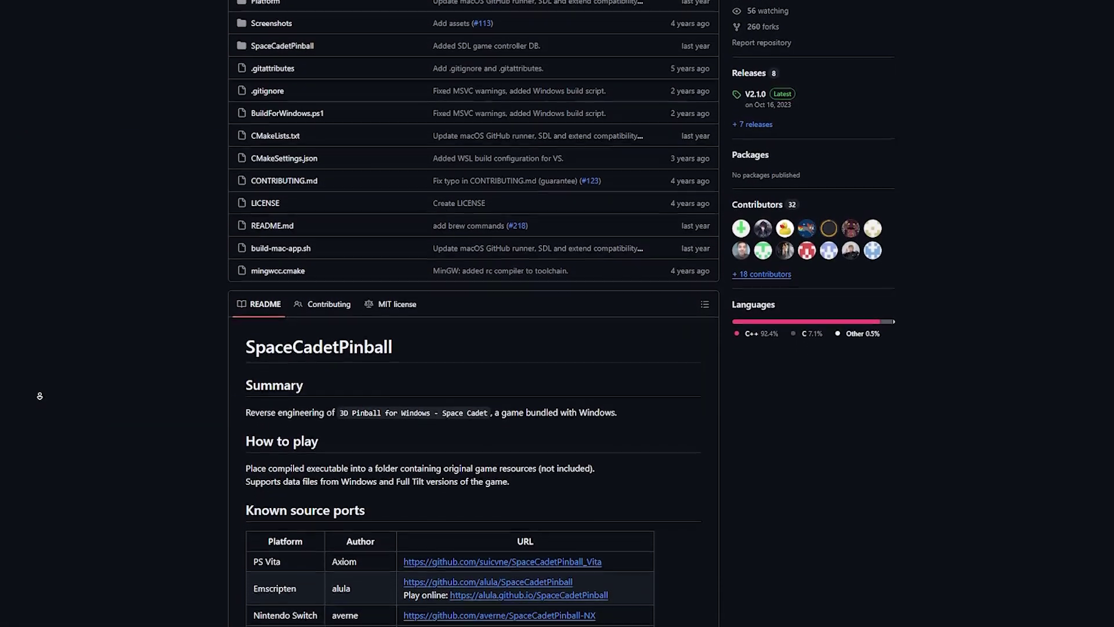
{"action": "scroll", "coordinate": [40, 395], "scroll_direction": "down", "scroll_amount": 2}
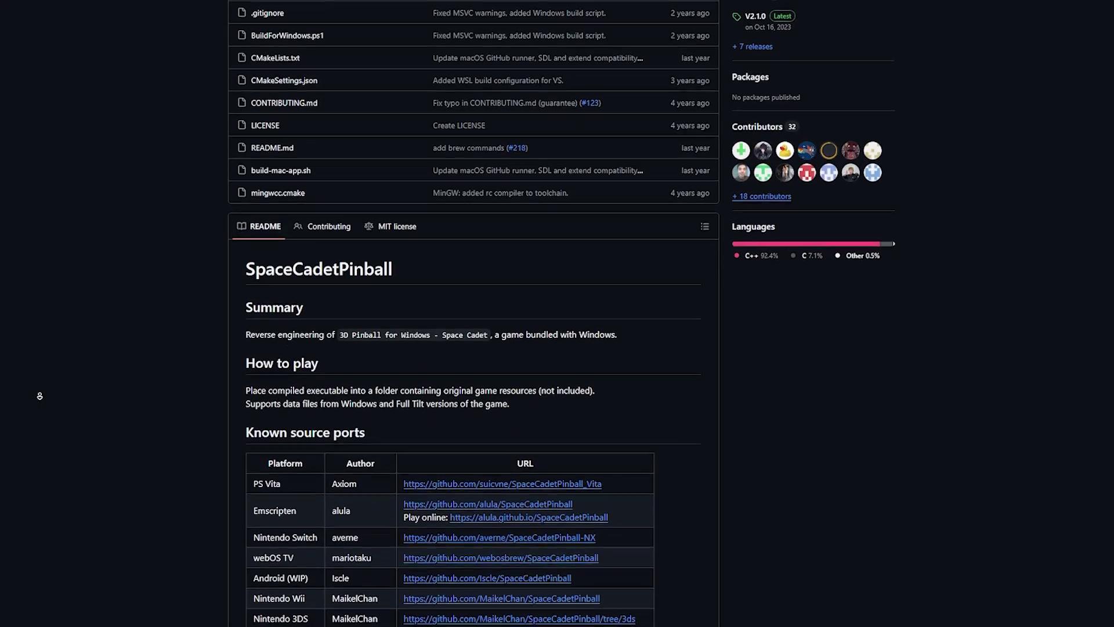
{"action": "scroll", "coordinate": [40, 396], "scroll_direction": "down", "scroll_amount": 1}
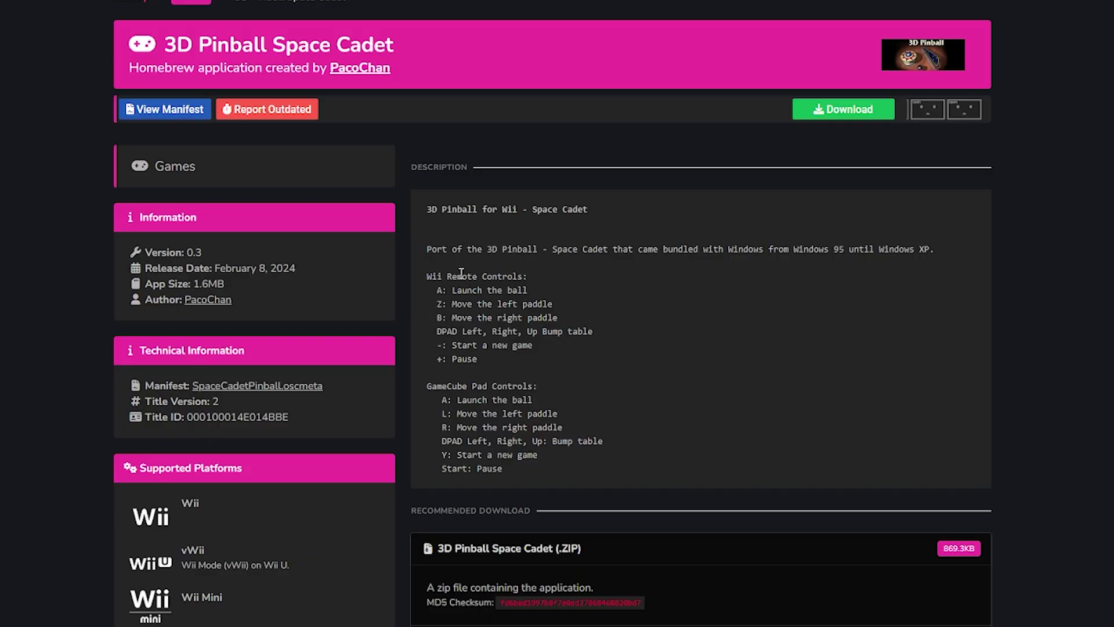
Select the Wii Remote control lines, through the right paddle control, in the app description
{"action": "left_click_drag", "start_coordinate": [428, 280], "coordinate": [545, 298]}
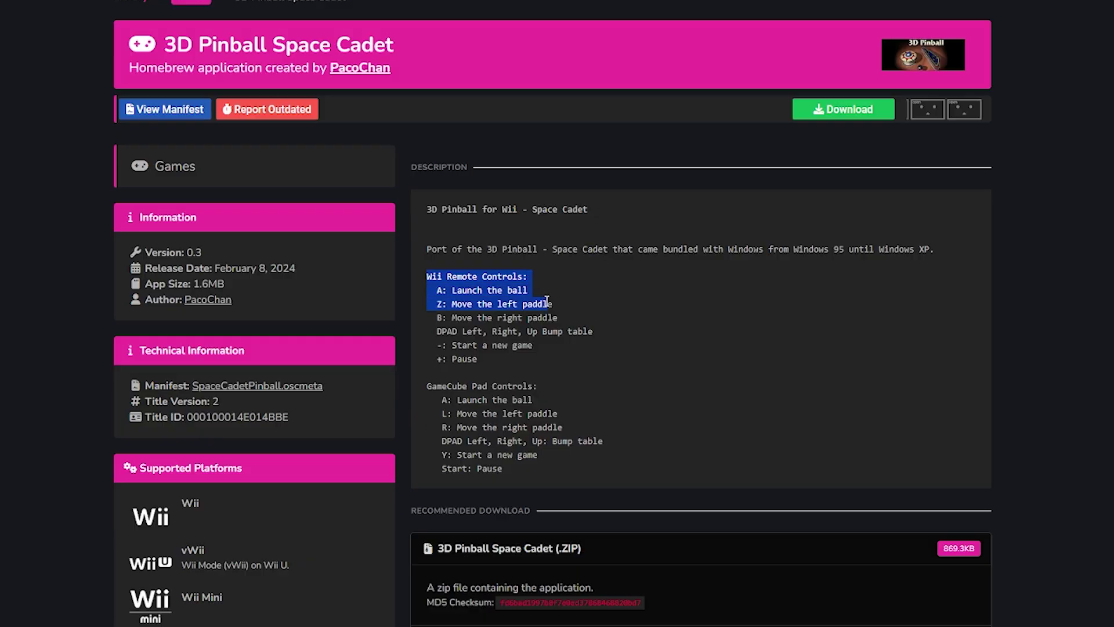
{"action": "left_click_drag", "start_coordinate": [555, 307], "coordinate": [560, 319]}
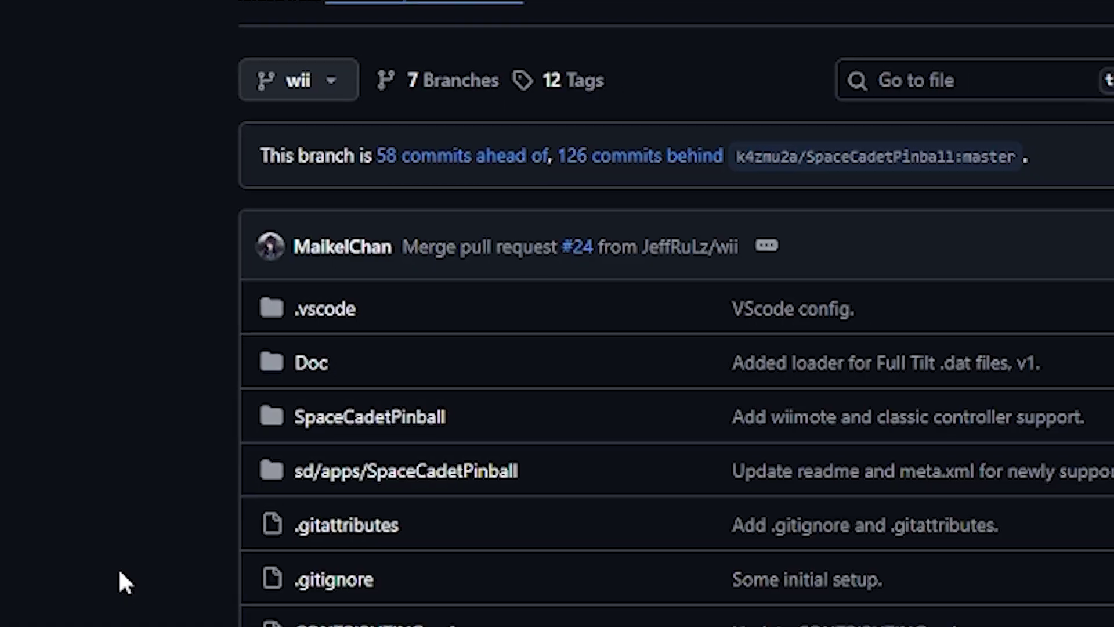
Scroll to How to play and highlight the left paddle, right paddle and bump table lines
{"action": "scroll", "coordinate": [105, 499], "scroll_direction": "down", "scroll_amount": 8}
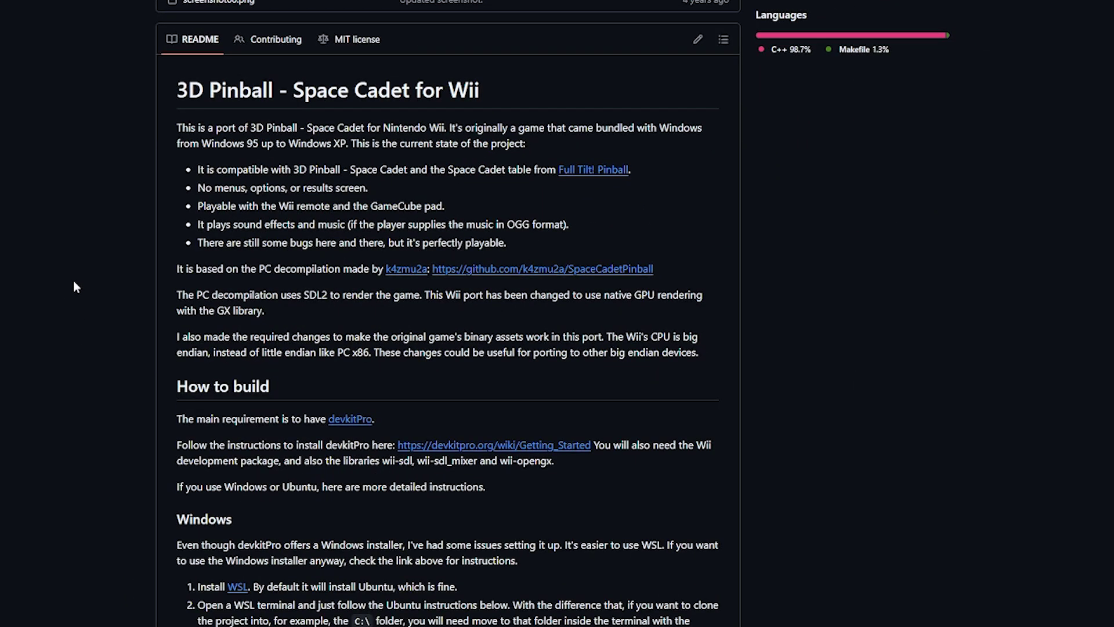
{"action": "scroll", "coordinate": [69, 281], "scroll_direction": "down", "scroll_amount": 15}
{"action": "scroll", "coordinate": [69, 279], "scroll_direction": "down", "scroll_amount": 9}
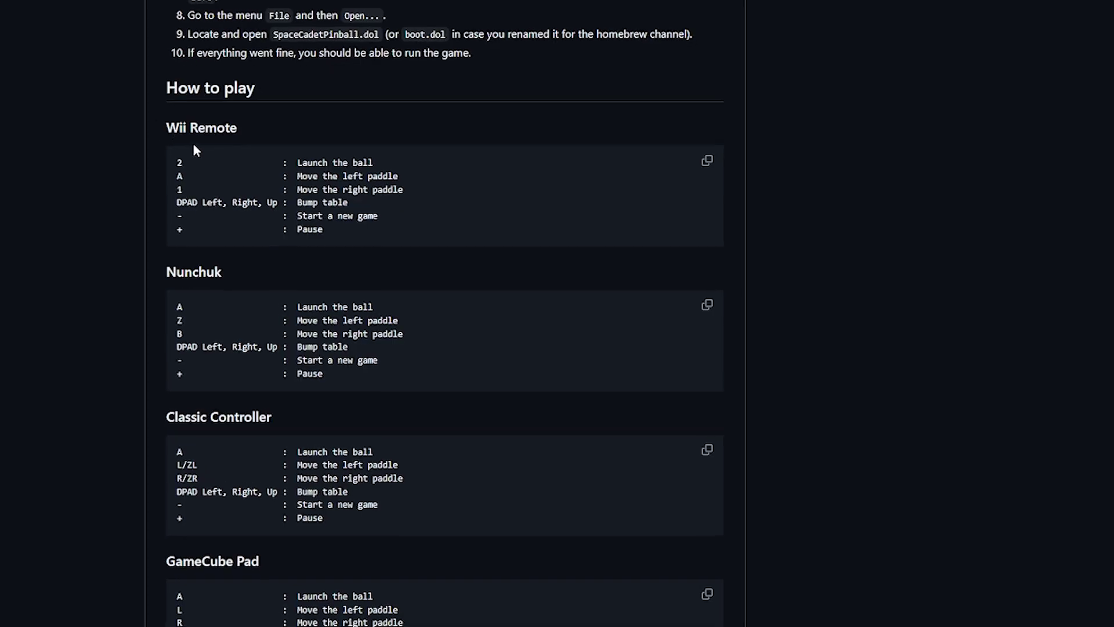
{"action": "left_click_drag", "start_coordinate": [223, 138], "coordinate": [337, 138]}
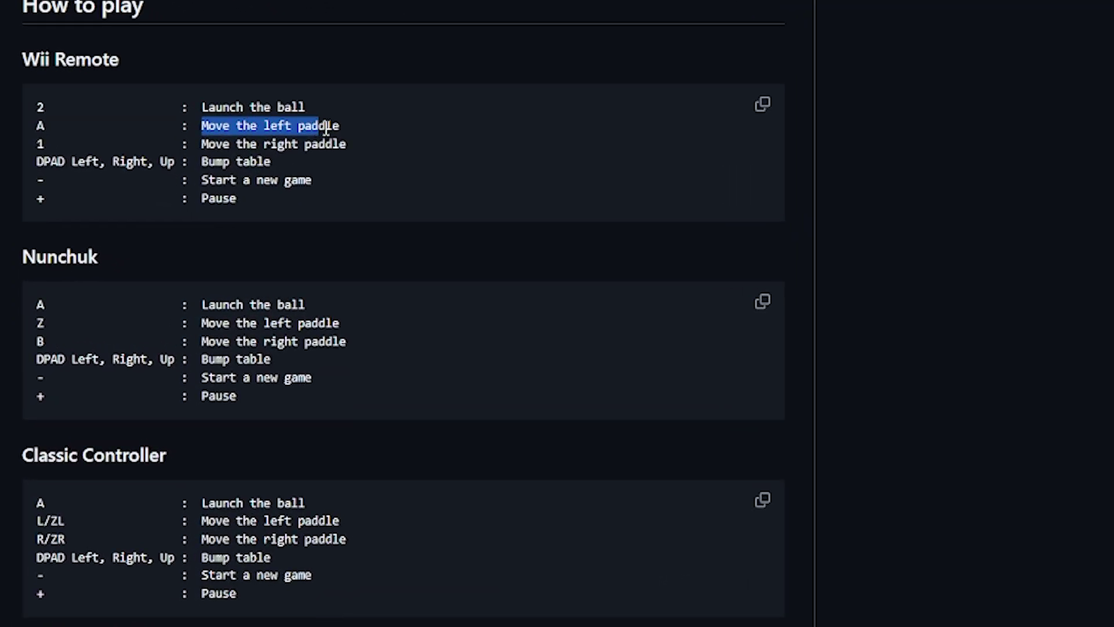
{"action": "left_click_drag", "start_coordinate": [202, 145], "coordinate": [347, 143]}
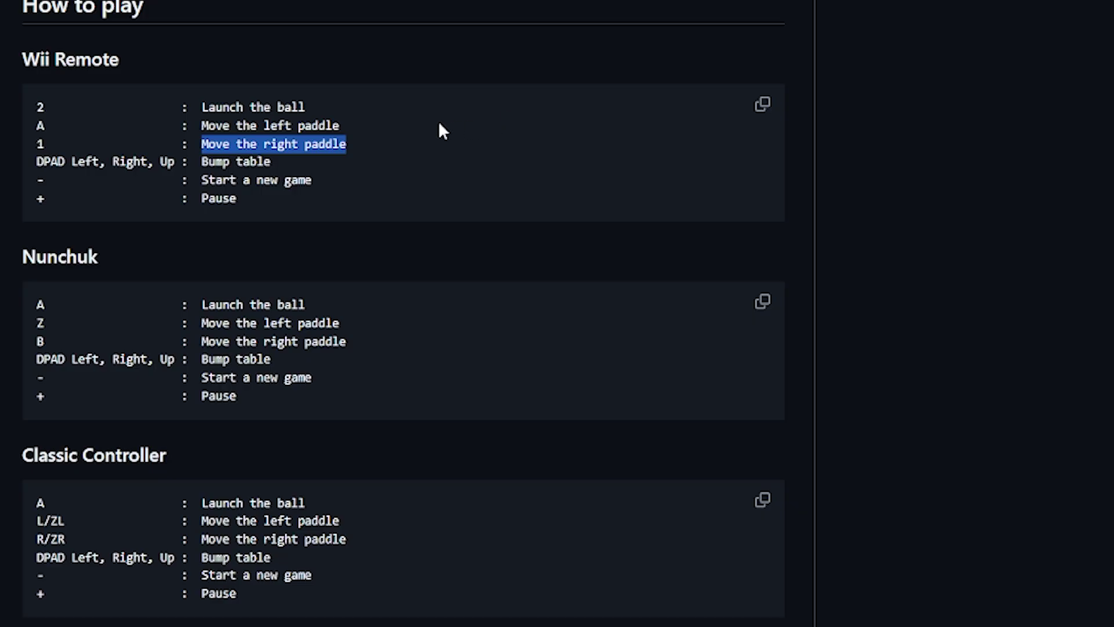
Look over the remaining controller tables, then move to the SpaceCadetPinball.zip Google Drive page
{"action": "scroll", "coordinate": [116, 336], "scroll_direction": "down", "scroll_amount": 3}
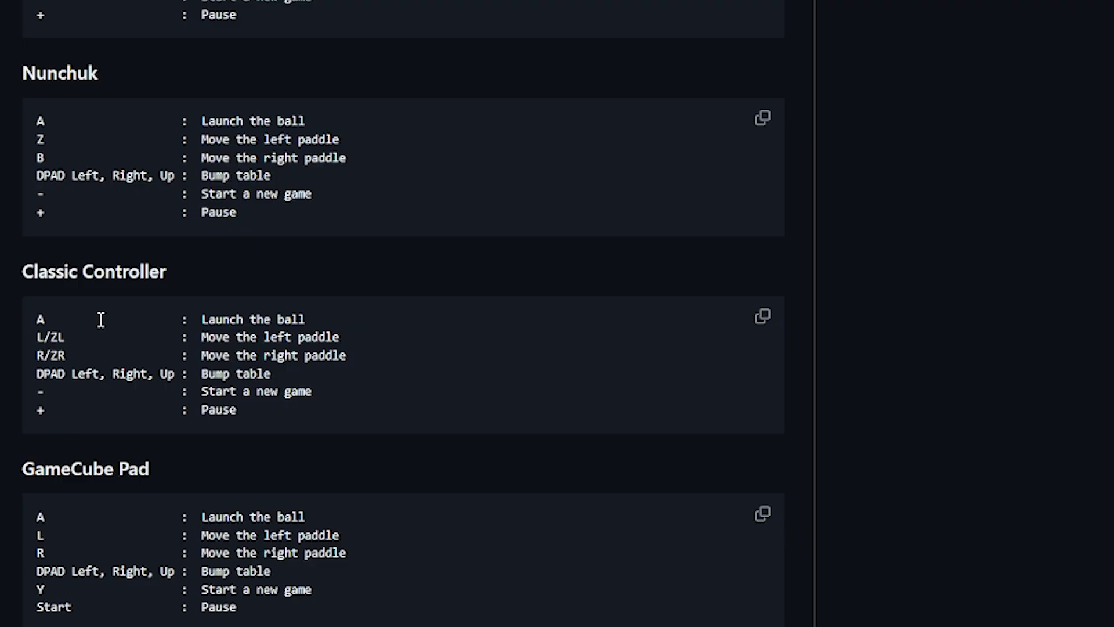
{"action": "scroll", "coordinate": [101, 319], "scroll_direction": "down", "scroll_amount": 3}
{"action": "scroll", "coordinate": [384, 355], "scroll_direction": "up", "scroll_amount": 7}
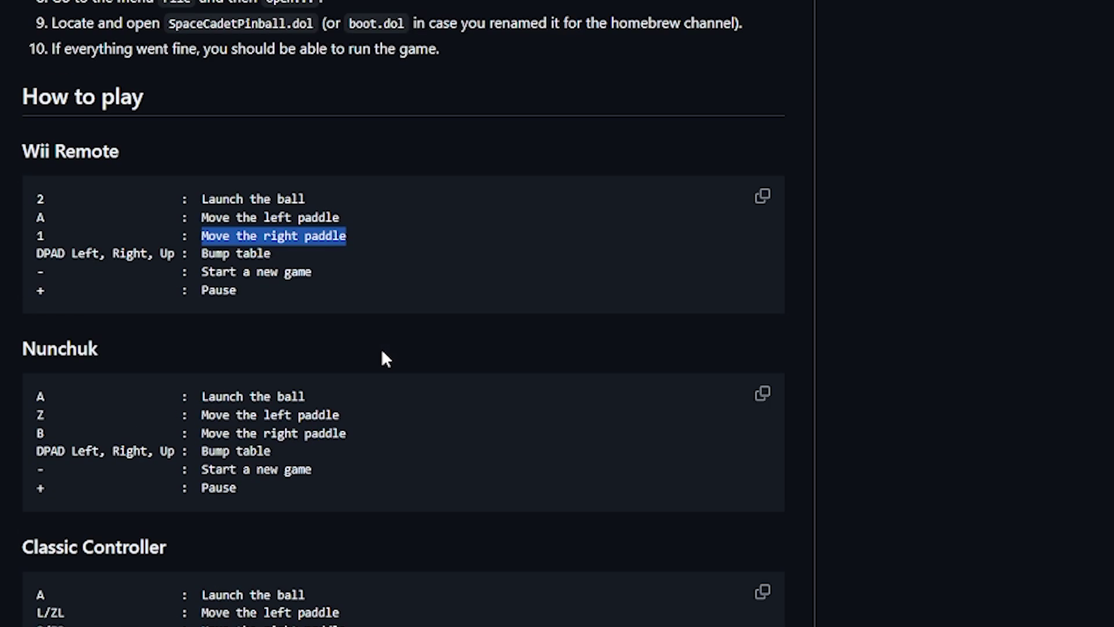
{"action": "scroll", "coordinate": [400, 364], "scroll_direction": "down", "scroll_amount": 10}
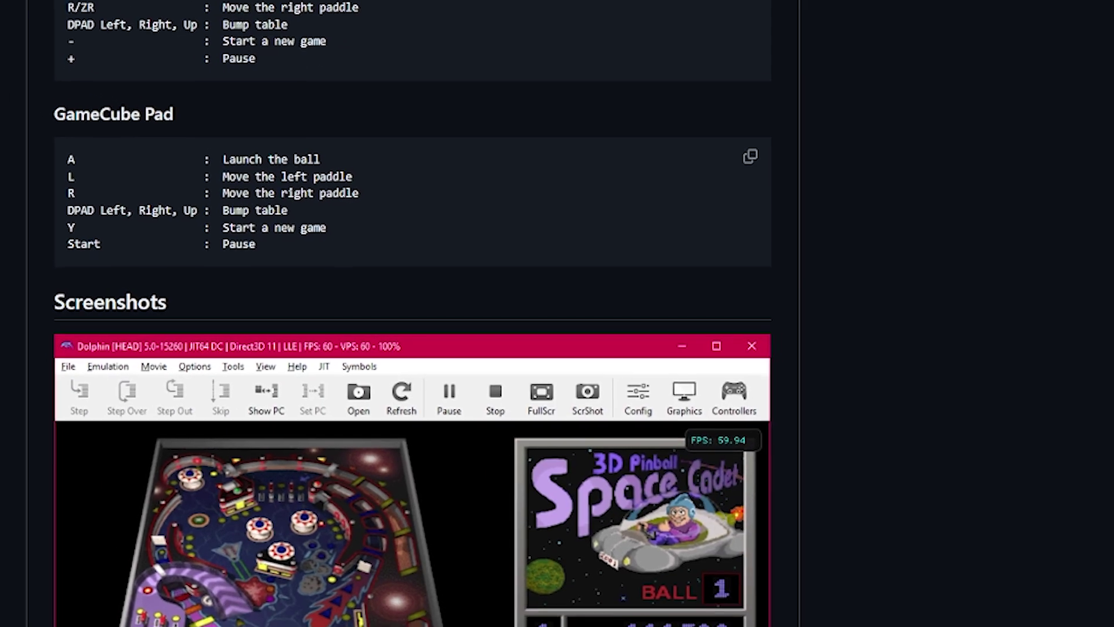
{"action": "scroll", "coordinate": [115, 279], "scroll_direction": "up", "scroll_amount": 15}
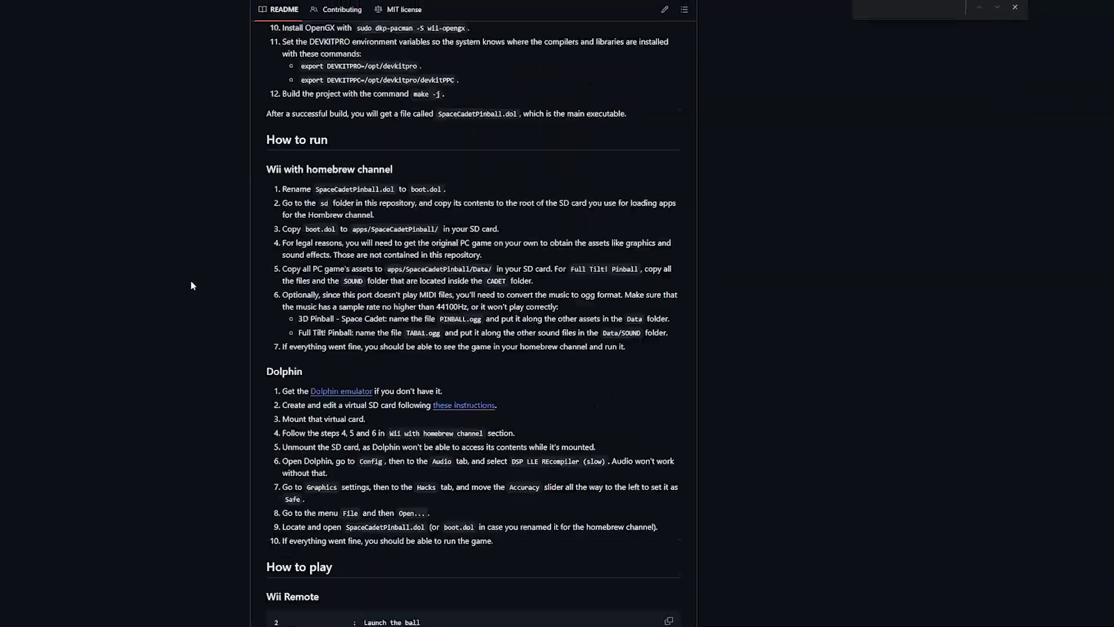
{"action": "left_click", "coordinate": [258, 9]}
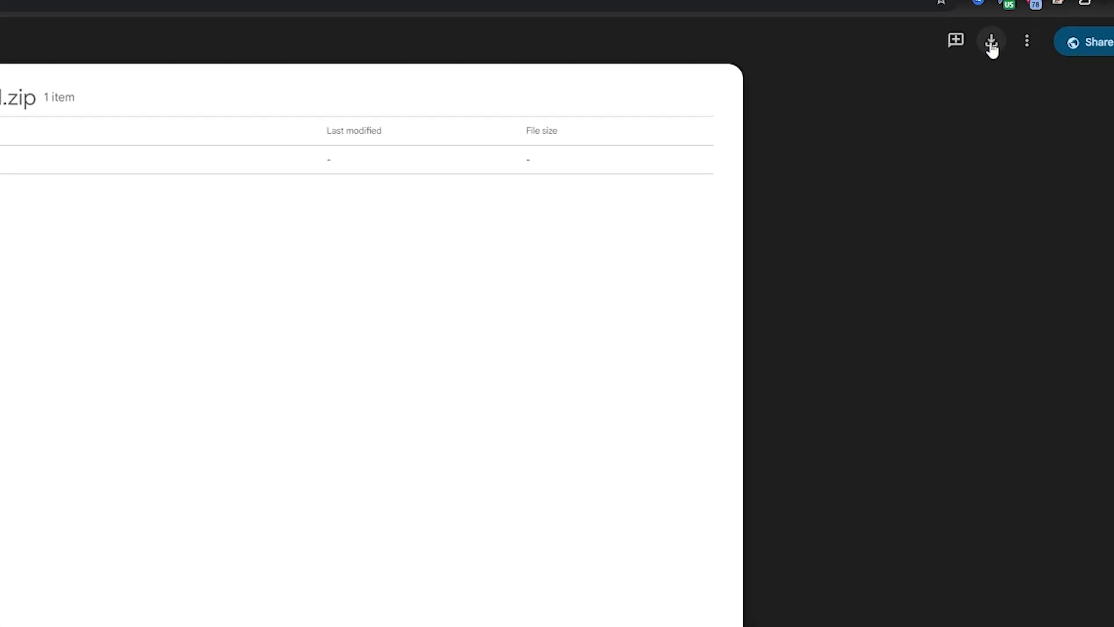
Download SpaceCadetPinball.zip from Drive and minimize Chrome to show the desktop
{"action": "left_click", "coordinate": [991, 46]}
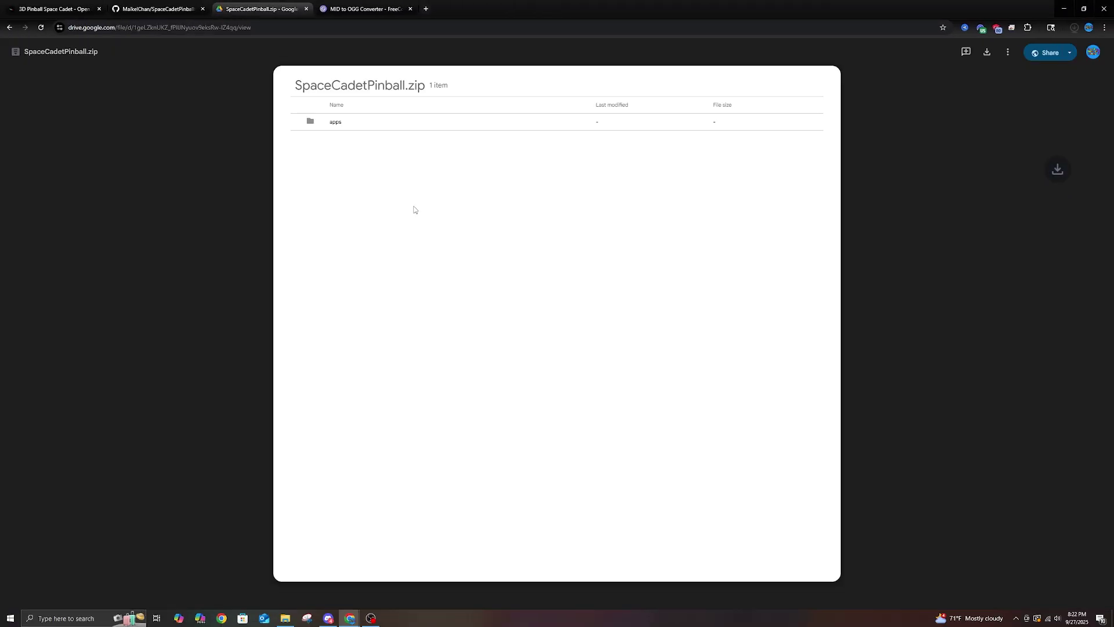
{"action": "left_click", "coordinate": [1066, 10]}
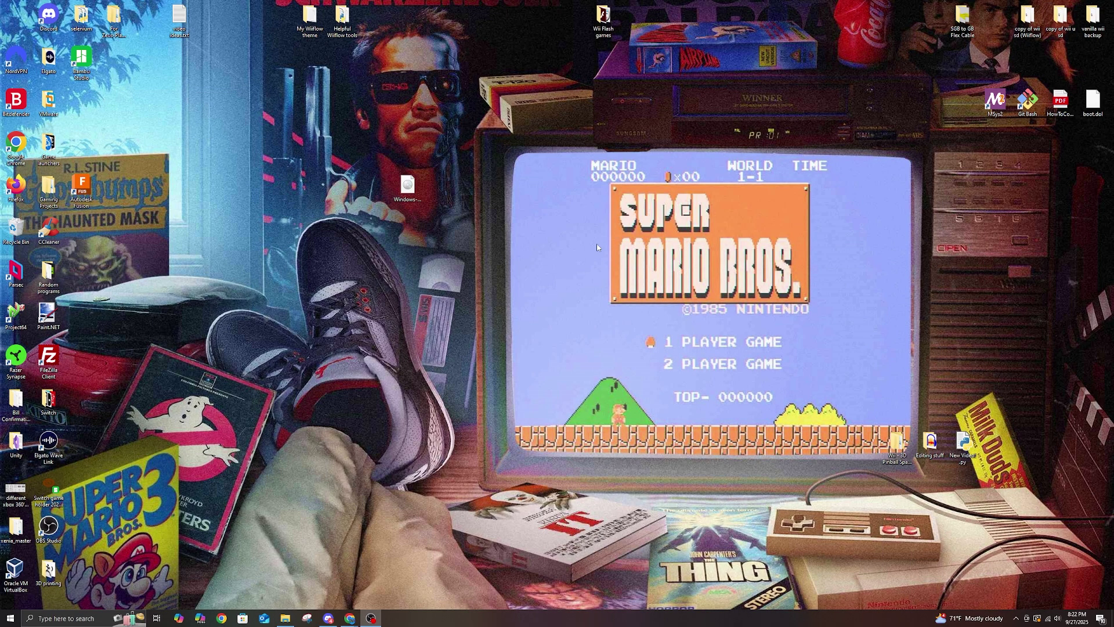
Open Downloads in a new File Explorer window and extract SpaceCadetPinball.zip
{"action": "right_click", "coordinate": [286, 619]}
{"action": "left_click", "coordinate": [273, 571]}
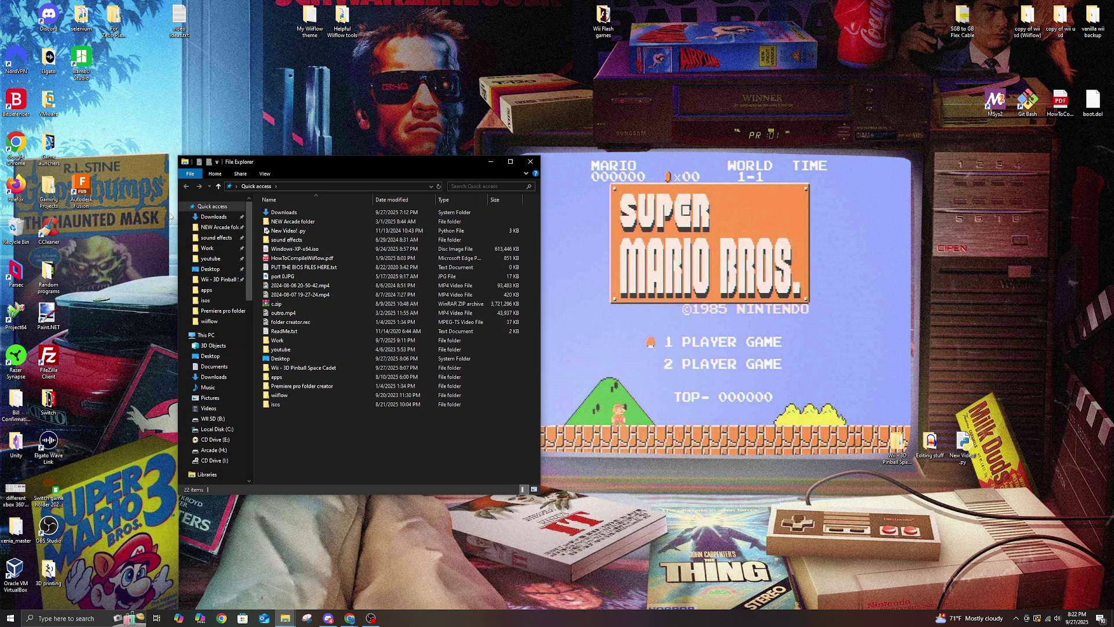
{"action": "left_click", "coordinate": [213, 217]}
{"action": "left_click_drag", "start_coordinate": [344, 165], "coordinate": [607, 205]}
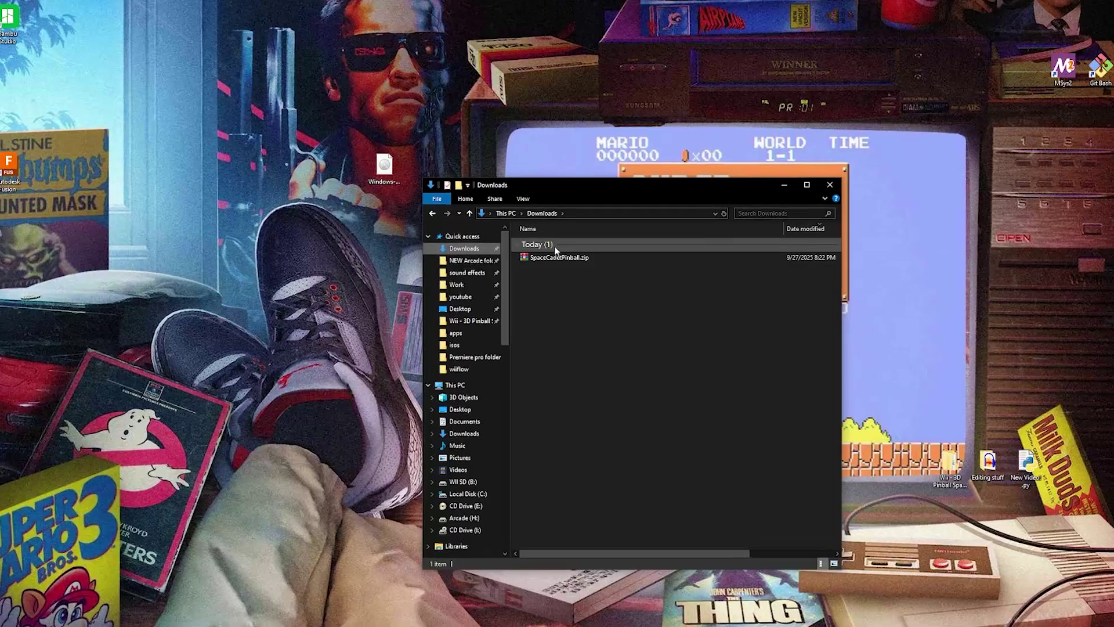
{"action": "right_click", "coordinate": [524, 258]}
{"action": "left_click", "coordinate": [552, 337]}
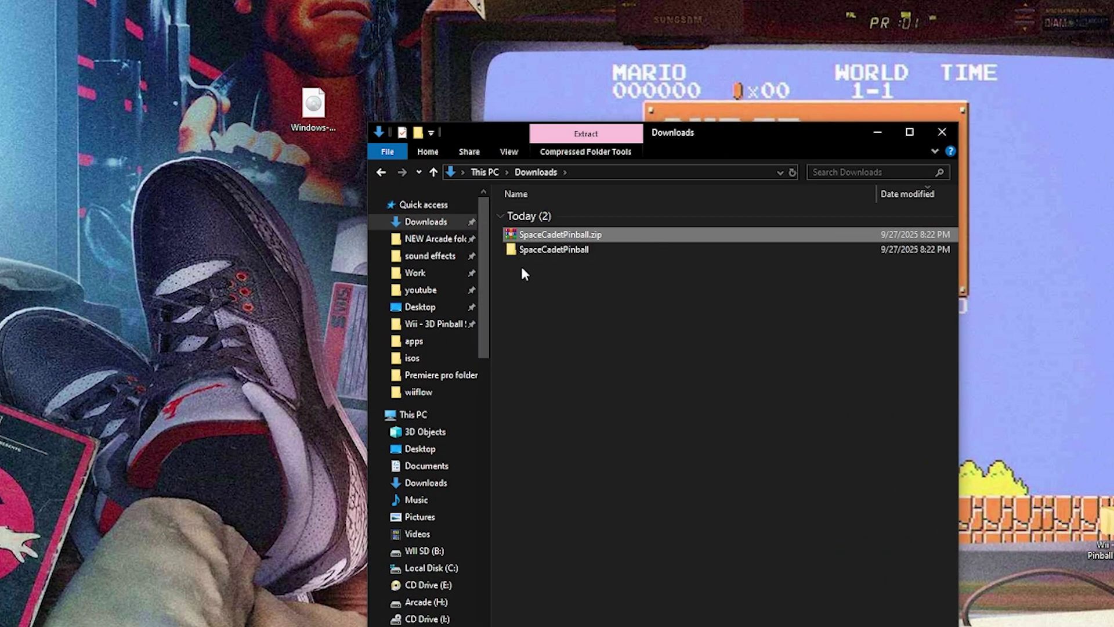
Move the extracted SpaceCadetPinball folder to the desktop and delete the downloaded zip
{"action": "left_click_drag", "start_coordinate": [522, 250], "coordinate": [335, 62]}
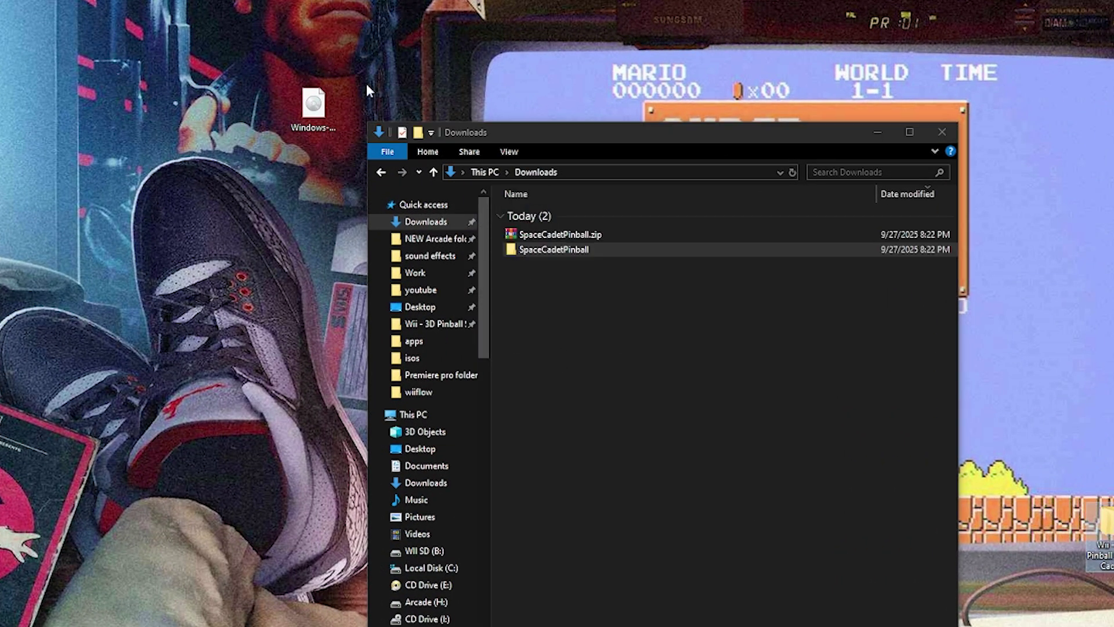
{"action": "left_click", "coordinate": [510, 239]}
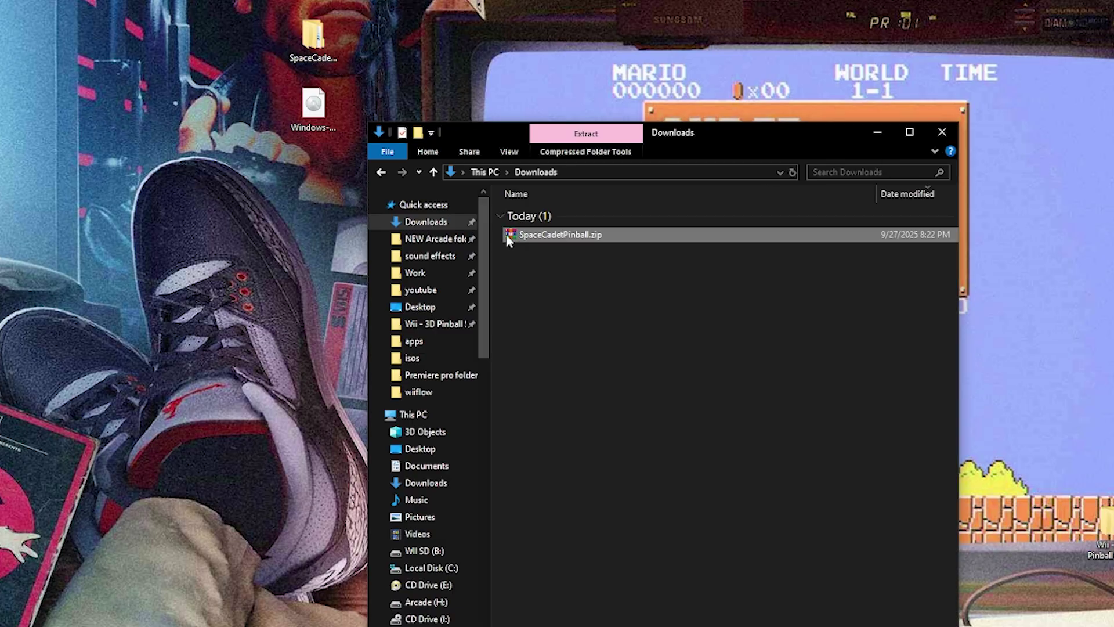
{"action": "key", "text": "Delete"}
{"action": "left_click", "coordinate": [877, 132]}
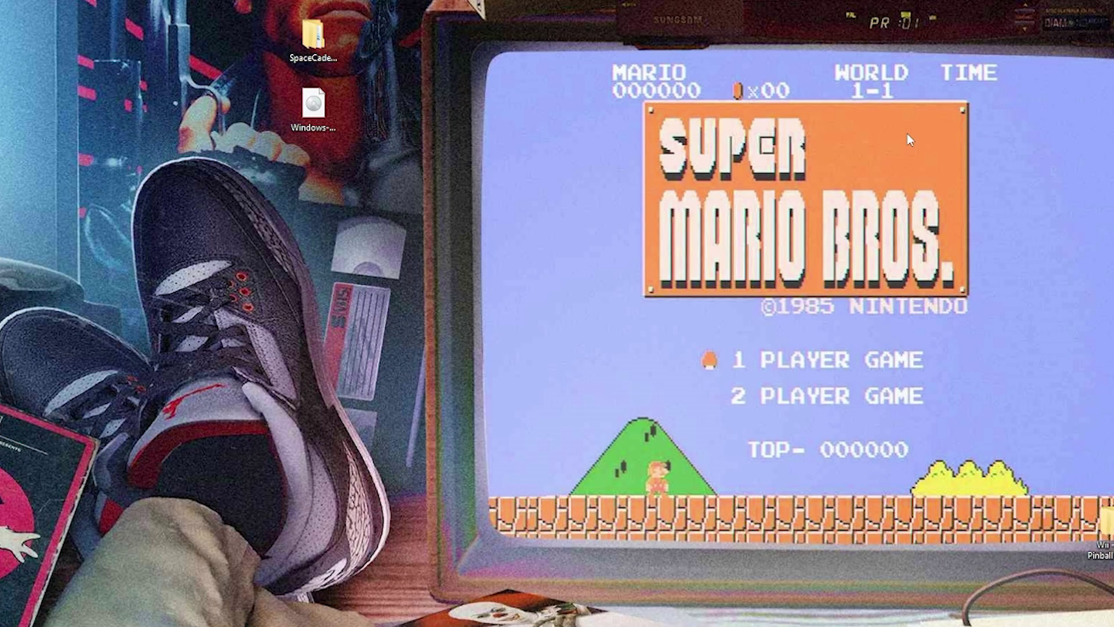
Browse SpaceCadetPinball\apps\SpaceCadetPinball, past boot.dol, into the empty data folder
{"action": "double_click", "coordinate": [313, 39]}
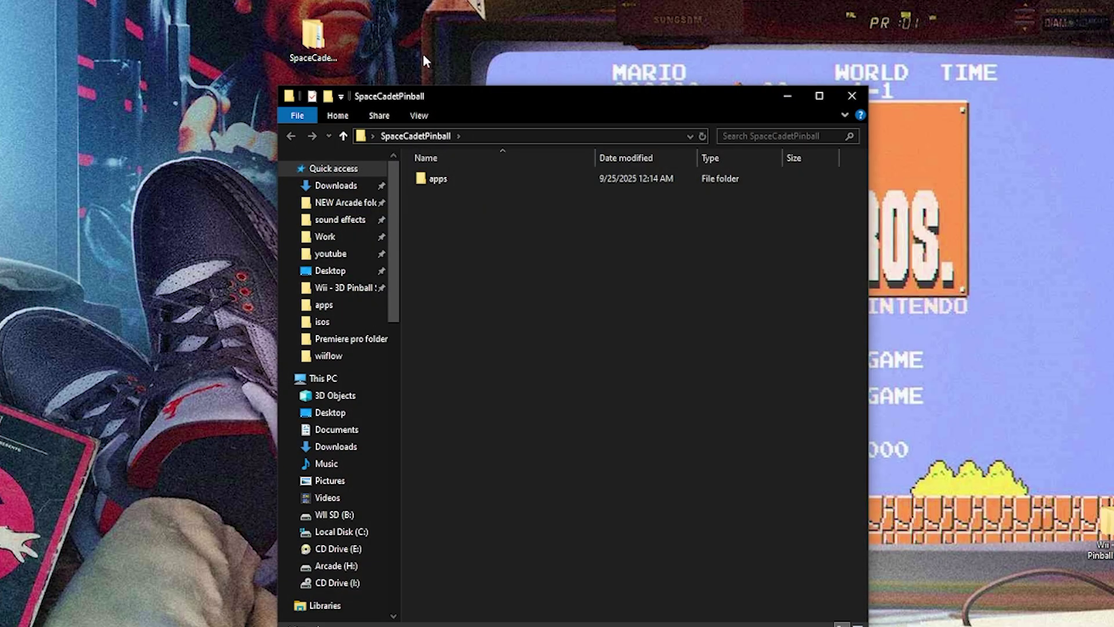
{"action": "double_click", "coordinate": [427, 179]}
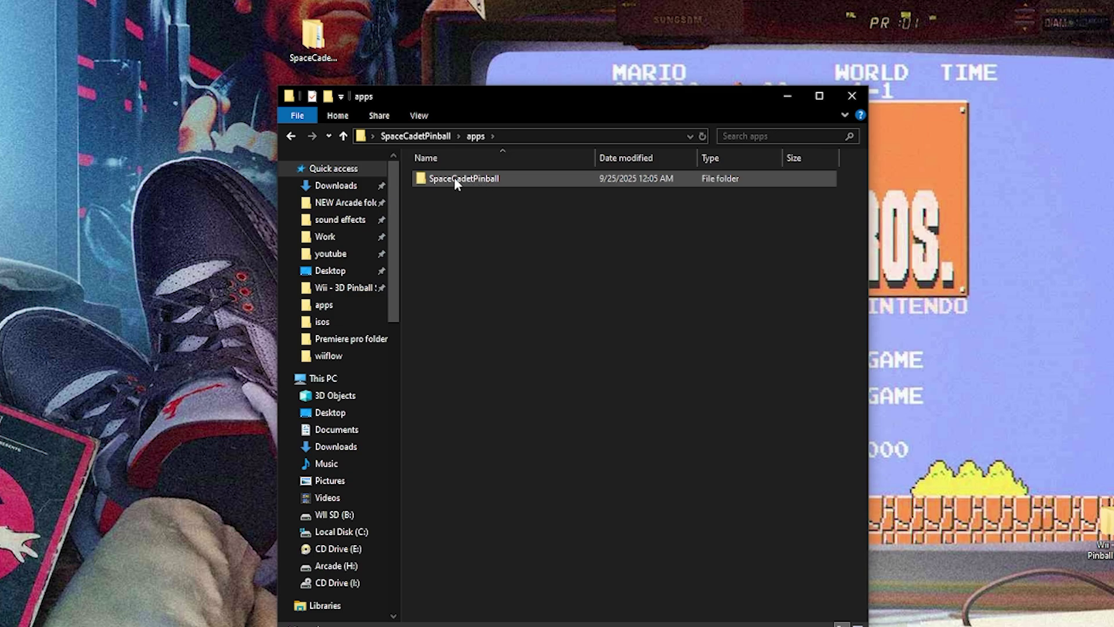
{"action": "double_click", "coordinate": [425, 179]}
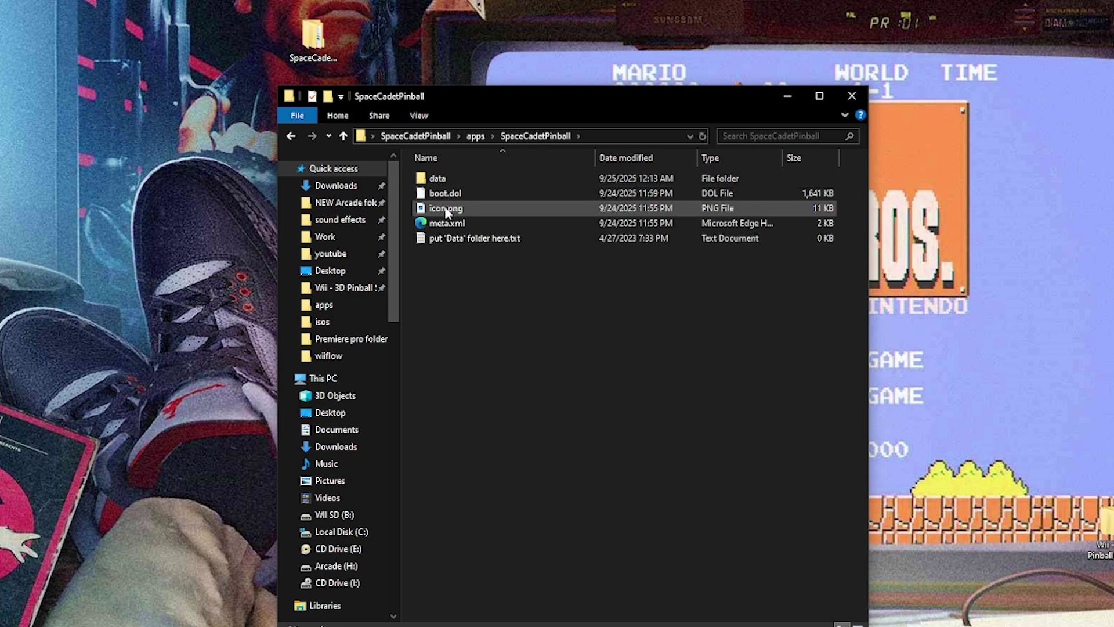
{"action": "left_click", "coordinate": [447, 200]}
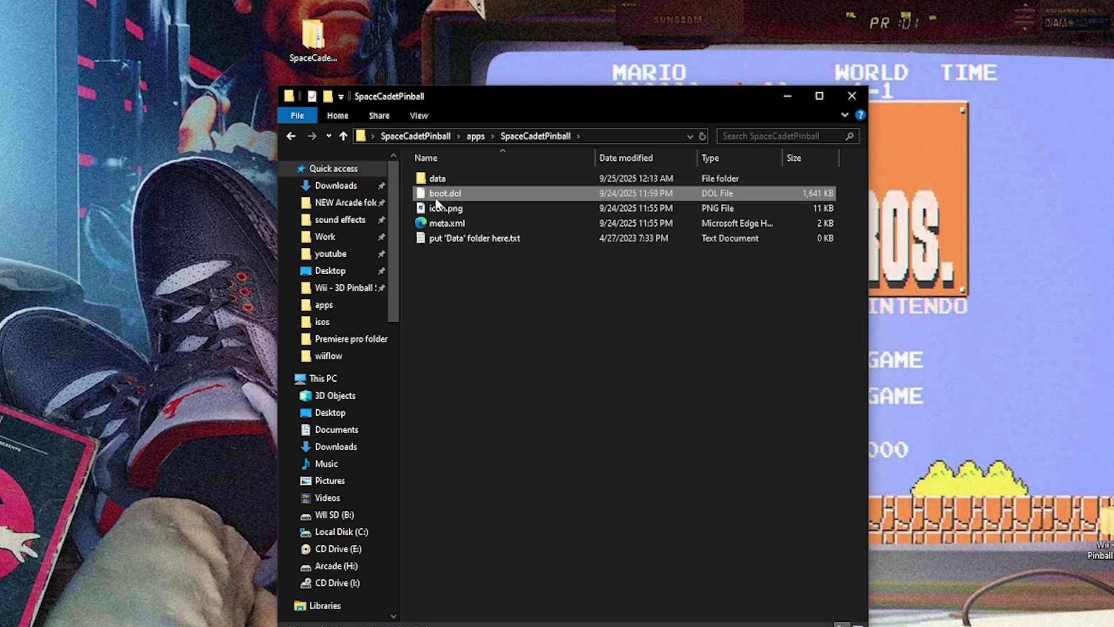
{"action": "double_click", "coordinate": [435, 178]}
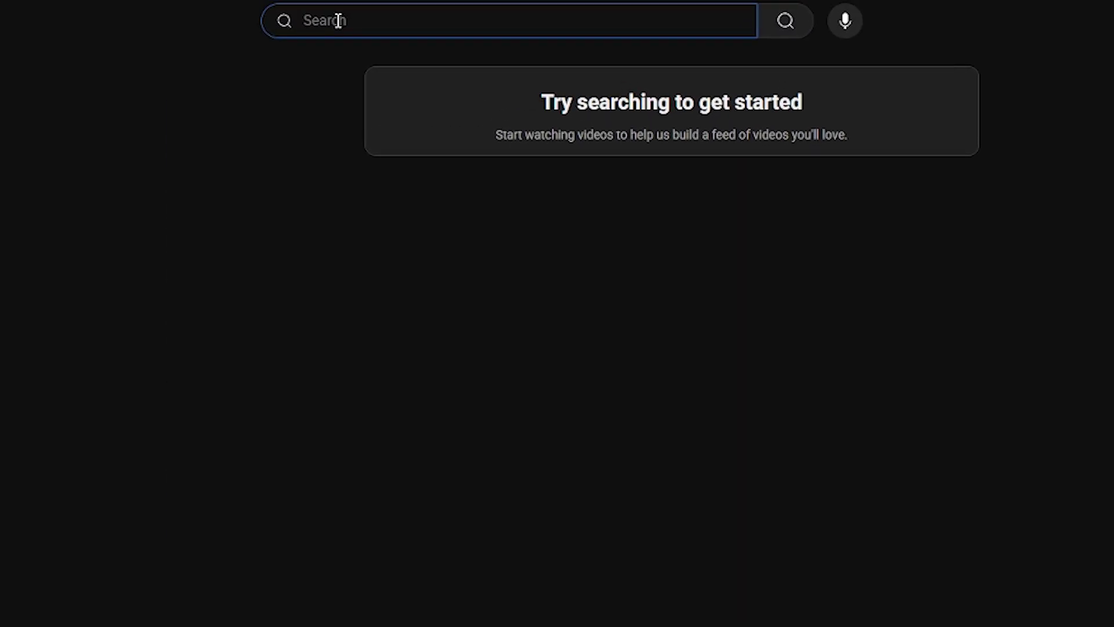
Search YouTube for 'how to install windows xp on virtualbox' filtered to This year, then uncover the ISO
{"action": "type", "text": "how to inst"}
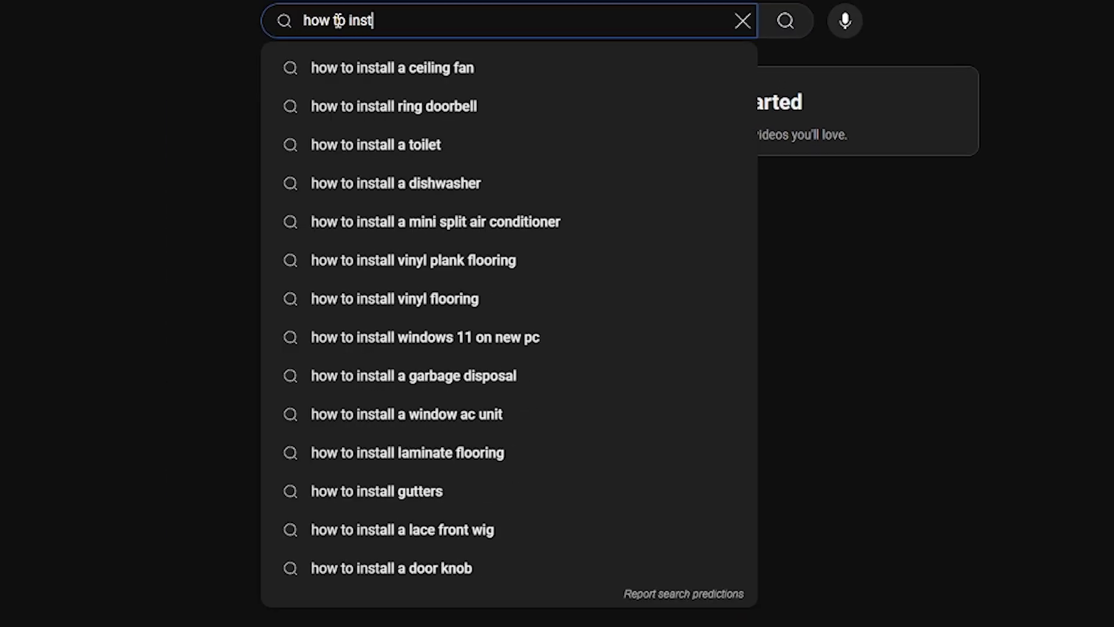
{"action": "type", "text": "all windows xp"}
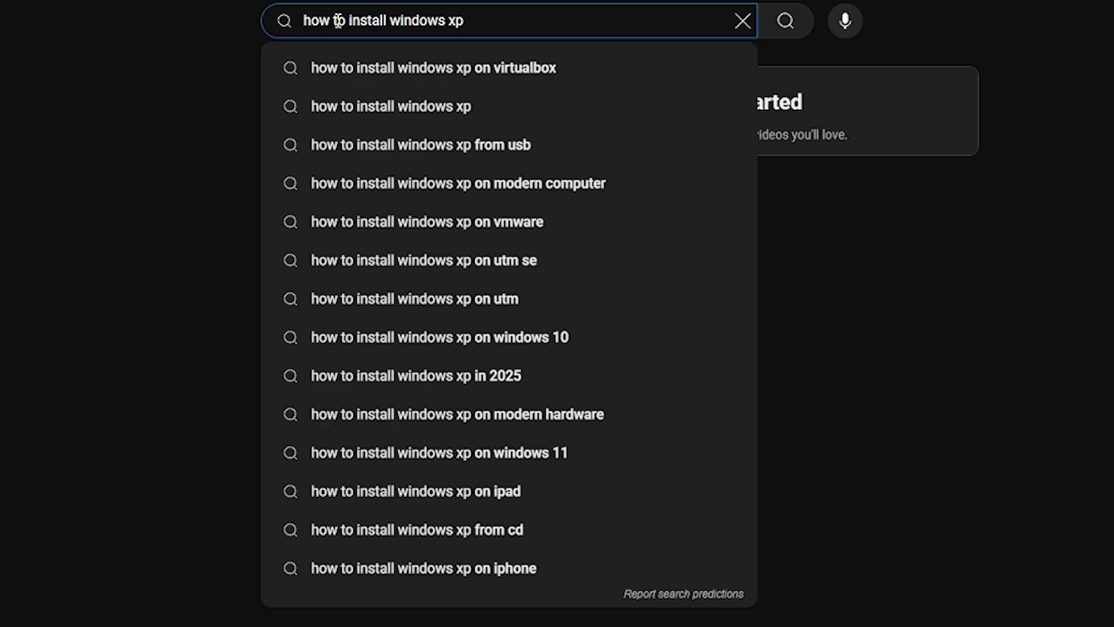
{"action": "left_click", "coordinate": [544, 71]}
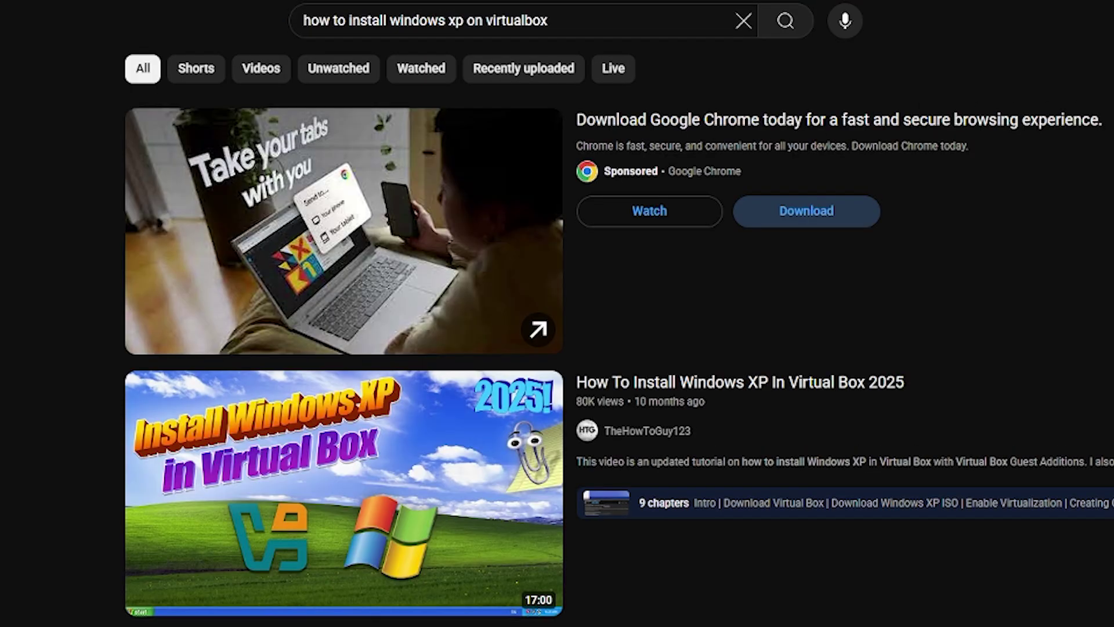
{"action": "left_click", "coordinate": [1106, 67]}
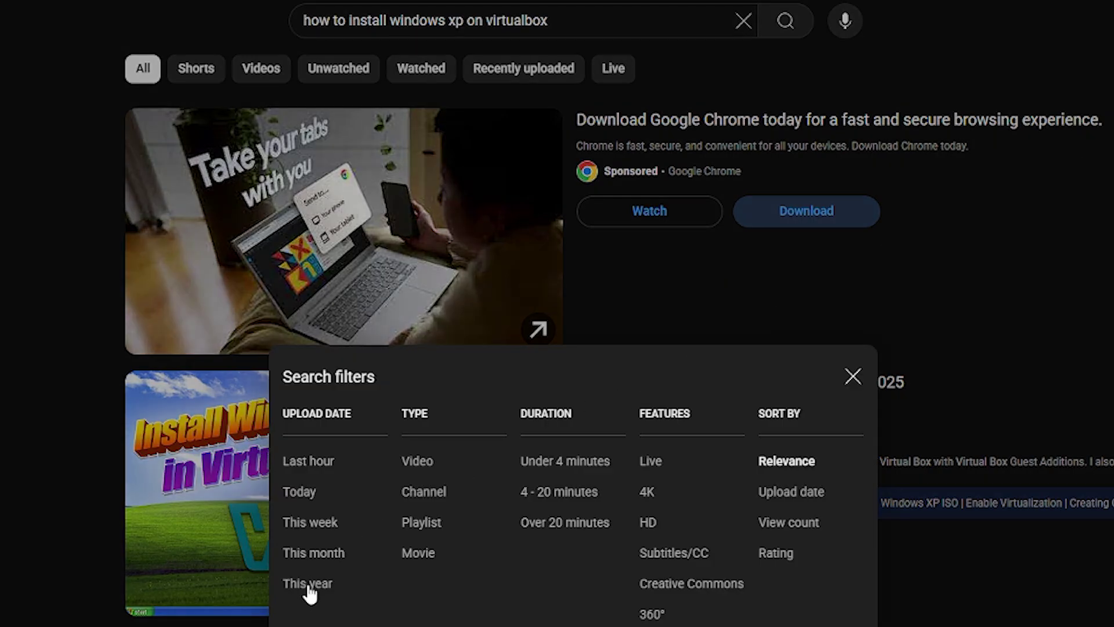
{"action": "left_click", "coordinate": [309, 587]}
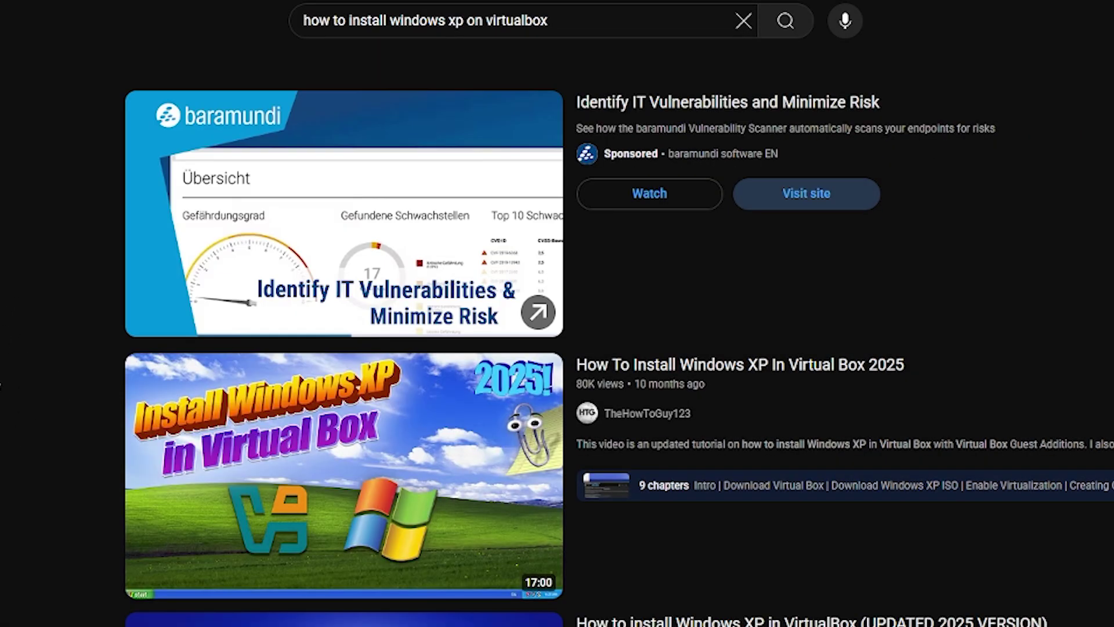
{"action": "mouse_move", "coordinate": [615, 386]}
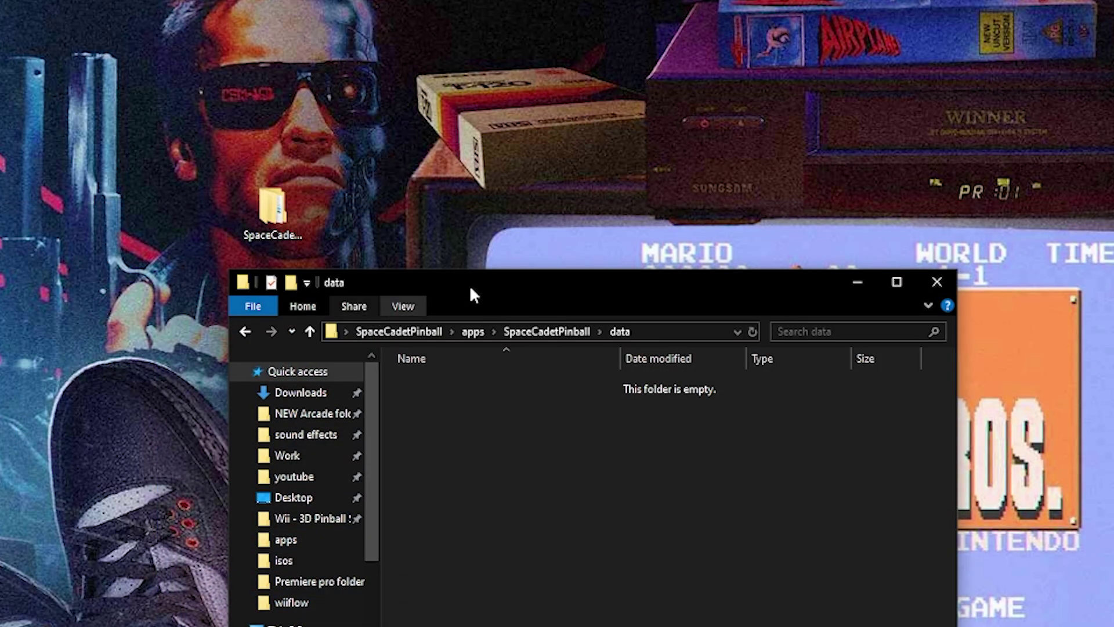
{"action": "left_click_drag", "start_coordinate": [469, 318], "coordinate": [448, 420]}
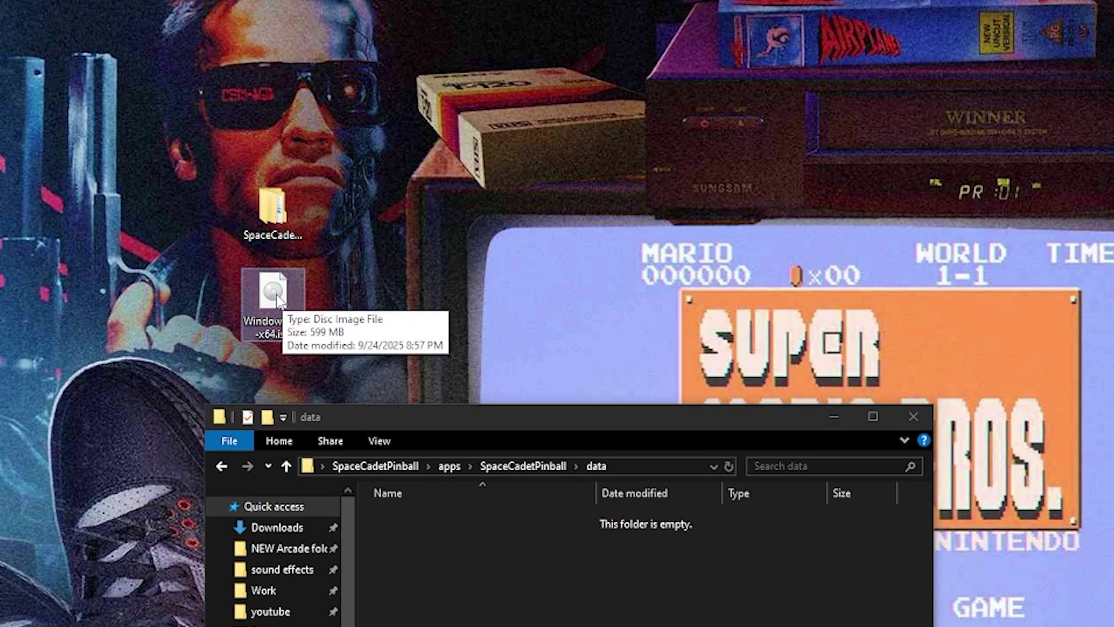
Select Windows-XP-x64.iso and open the VMware folder holding the Workstation Pro shortcut
{"action": "left_click", "coordinate": [295, 289]}
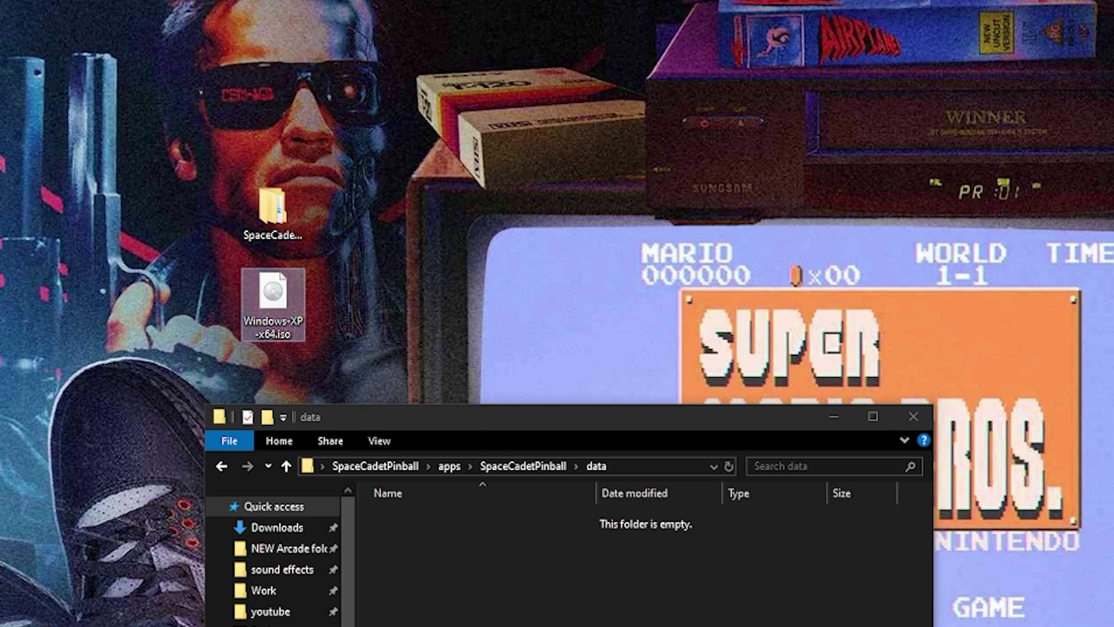
{"action": "left_click", "coordinate": [452, 577]}
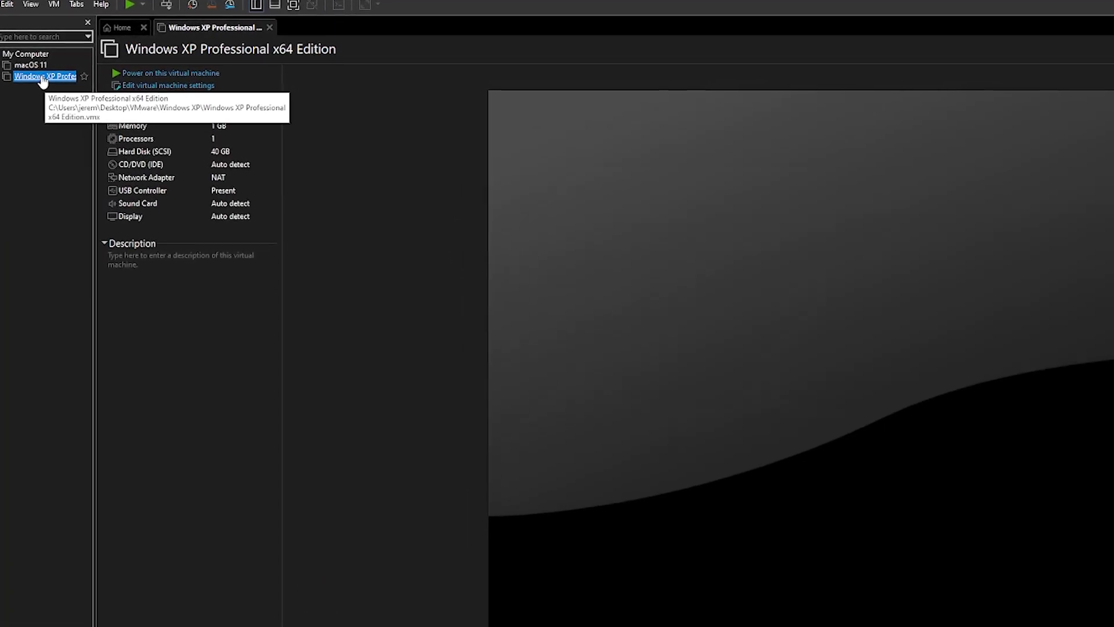
Power on the Windows XP x64 machine and open Local Disk (C:) from My Computer
{"action": "left_click", "coordinate": [163, 85]}
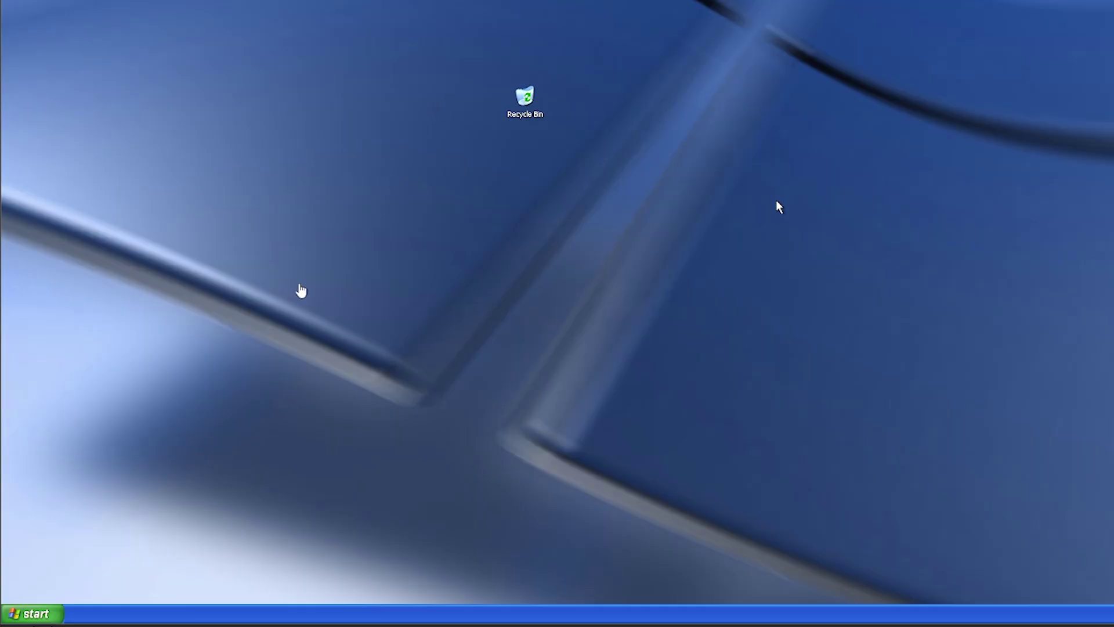
{"action": "left_click", "coordinate": [45, 616]}
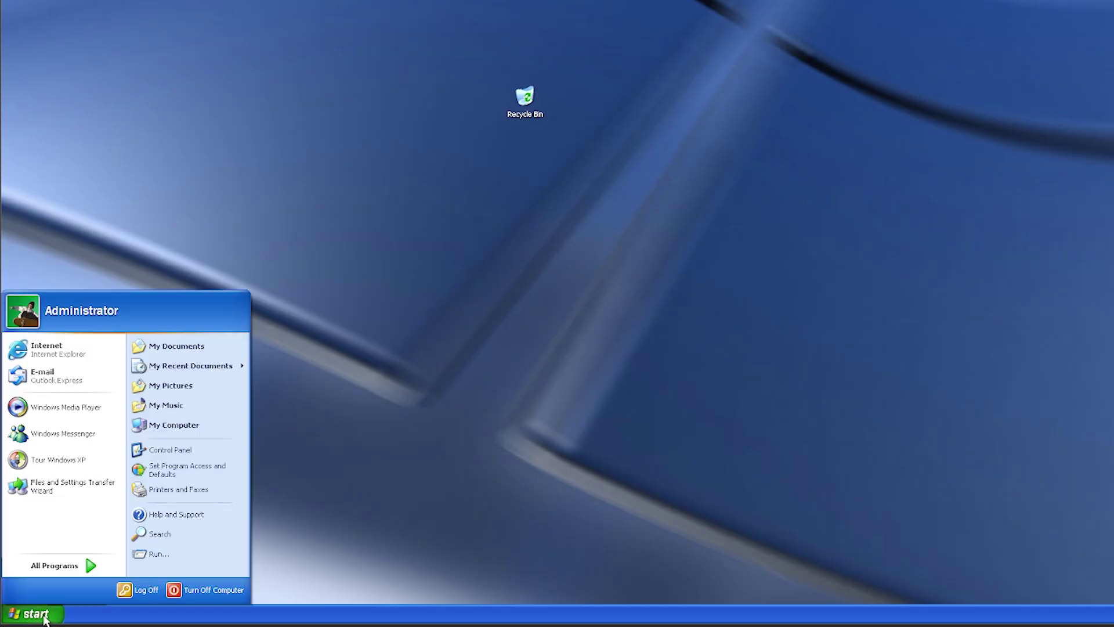
{"action": "left_click", "coordinate": [173, 425]}
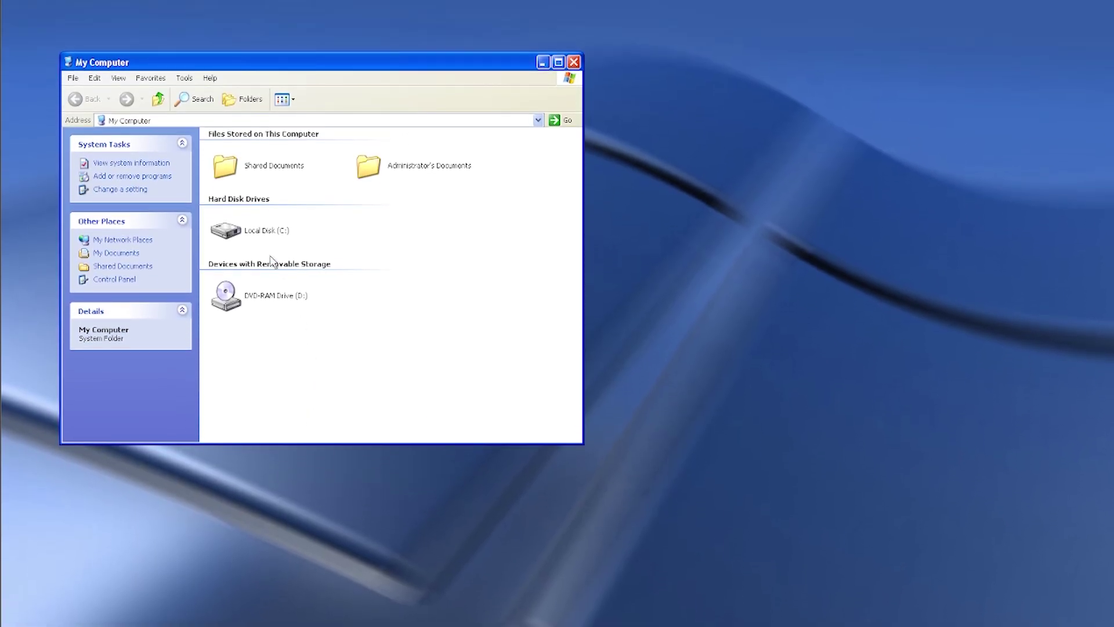
{"action": "double_click", "coordinate": [251, 234]}
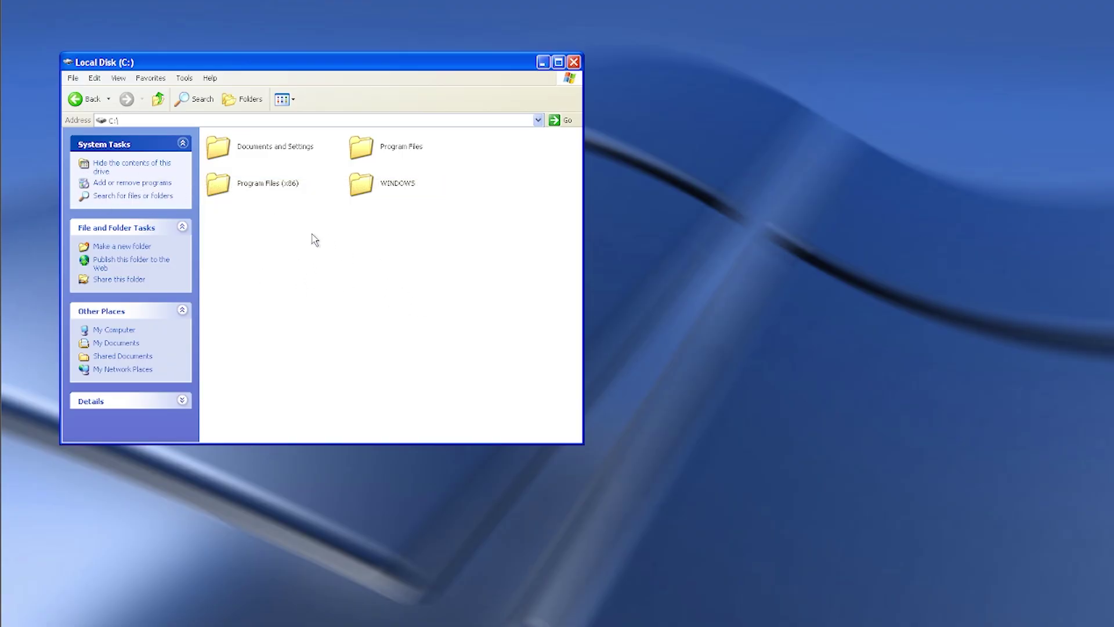
Open C:\Program Files\Windows NT\Pinball in the XP guest and copy all its files
{"action": "double_click", "coordinate": [363, 151]}
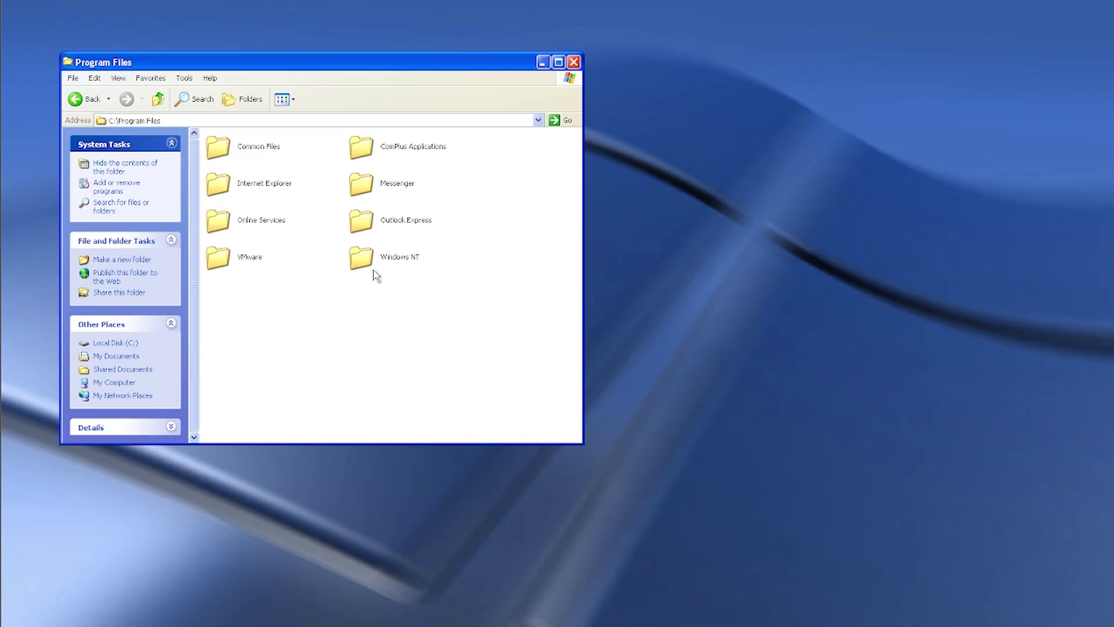
{"action": "double_click", "coordinate": [367, 261]}
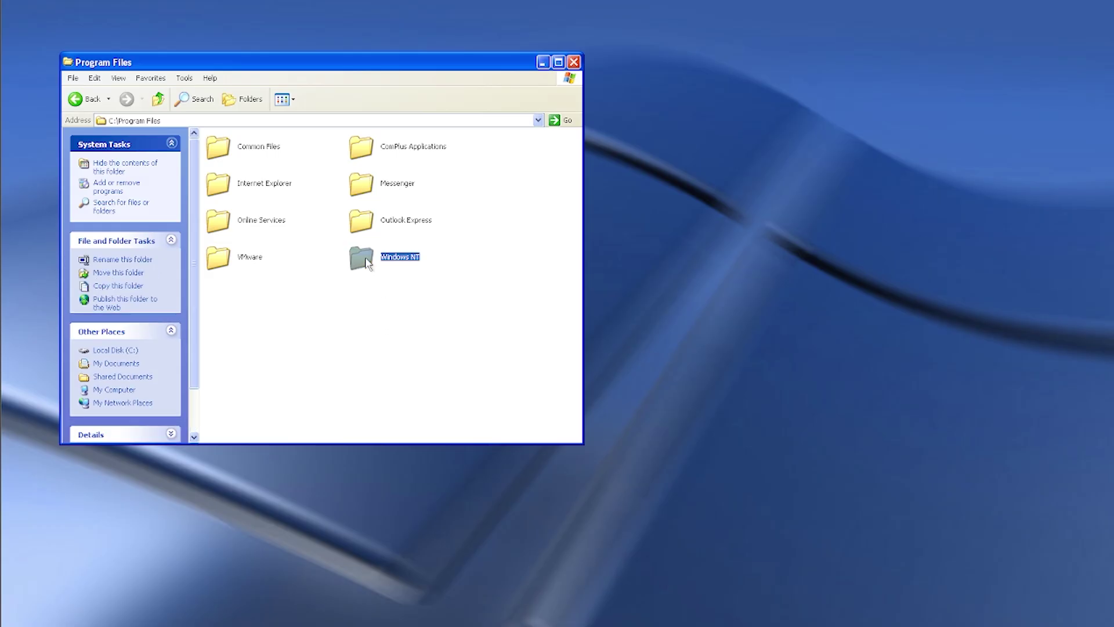
{"action": "double_click", "coordinate": [361, 148]}
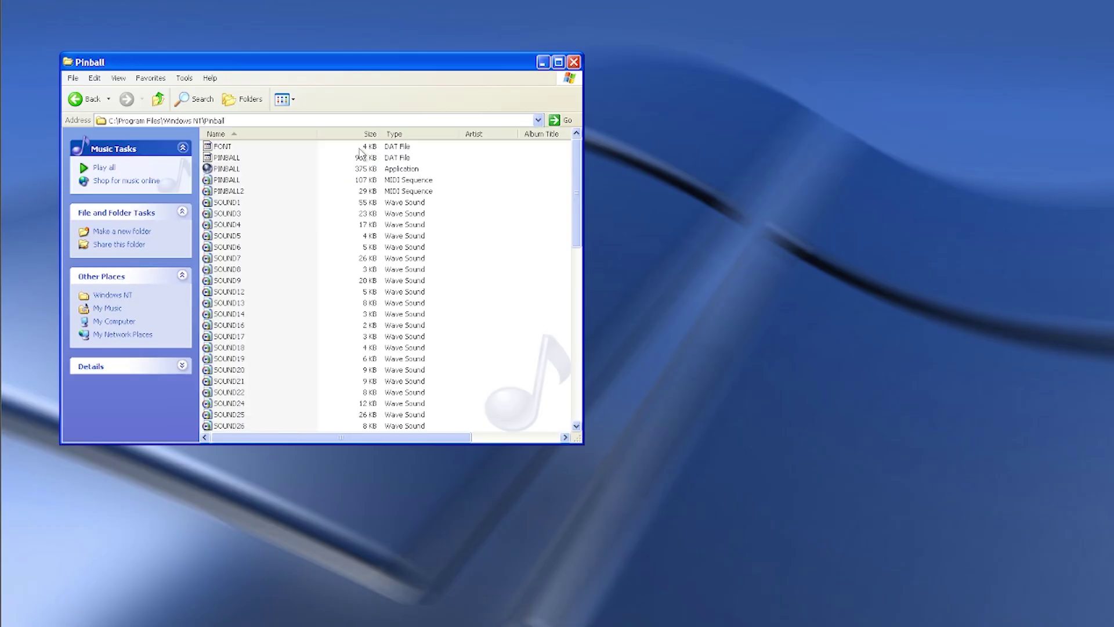
{"action": "scroll", "coordinate": [260, 282], "scroll_direction": "down", "scroll_amount": 5}
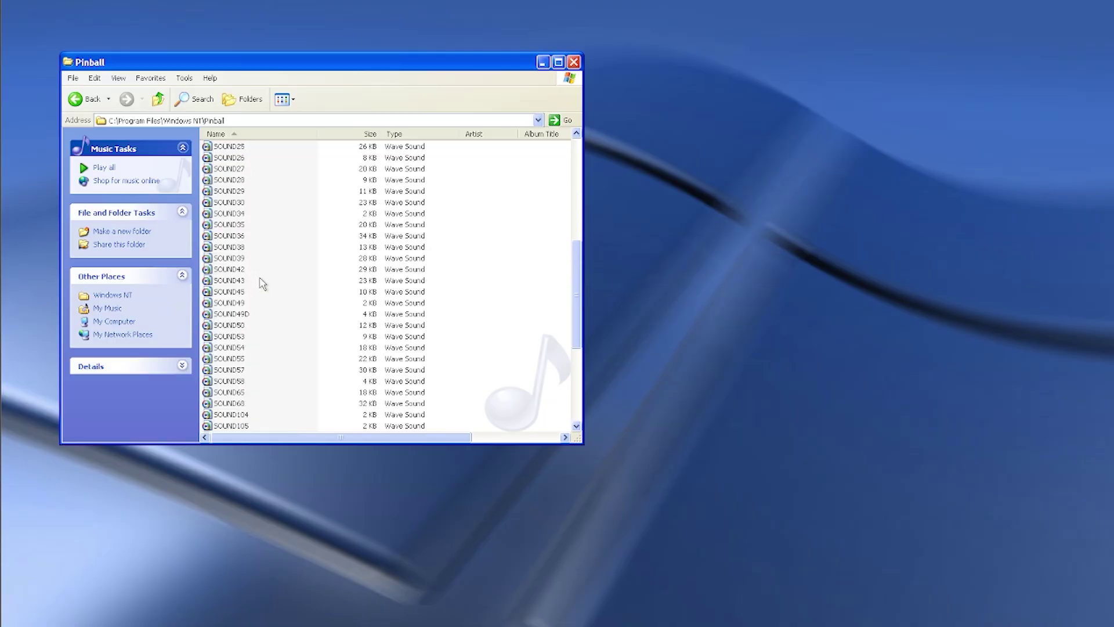
{"action": "left_click", "coordinate": [232, 215]}
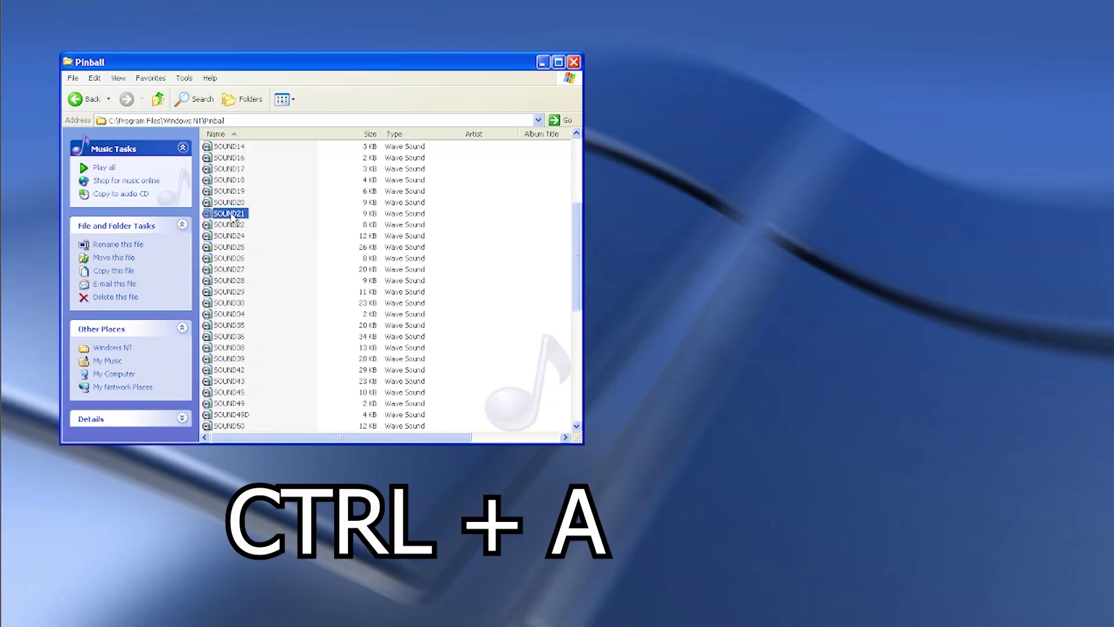
{"action": "key", "text": "ctrl+a"}
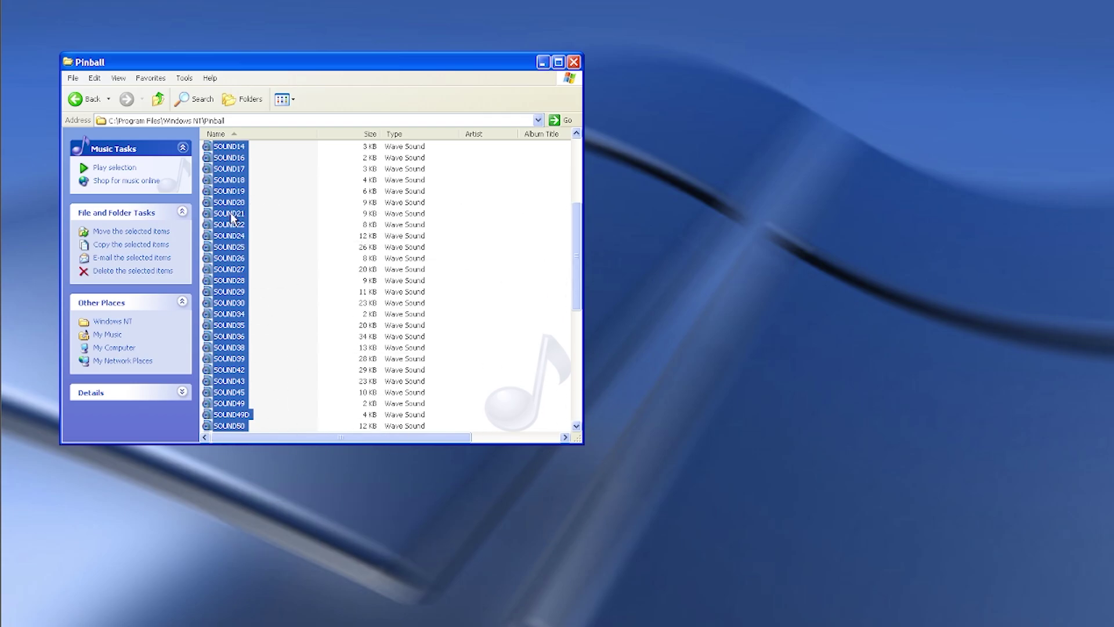
{"action": "key", "text": "ctrl+c"}
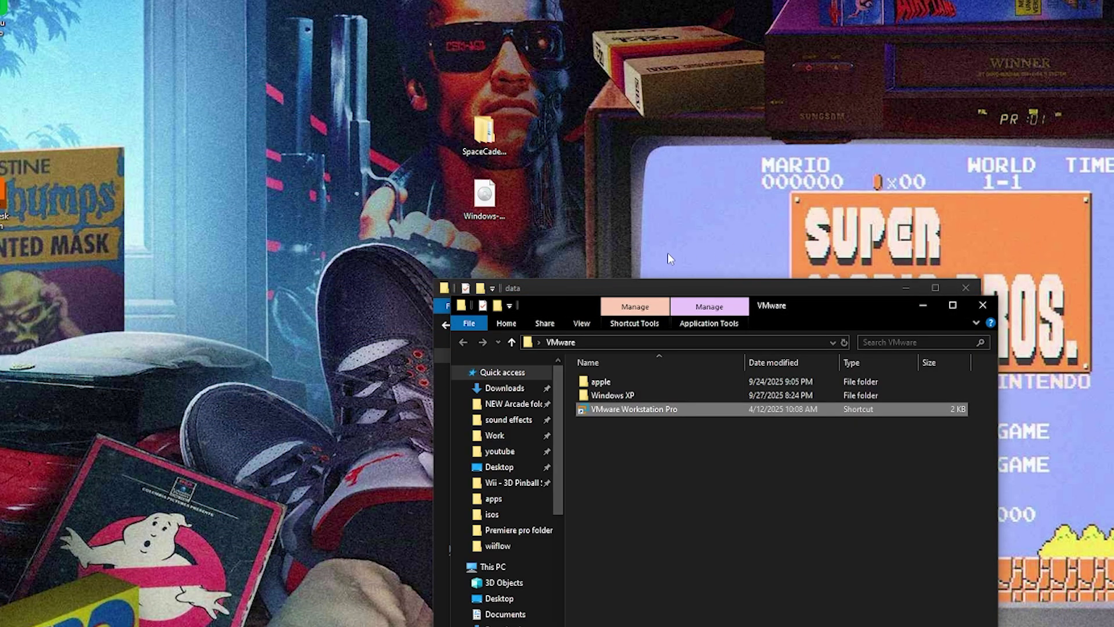
Reopen the SpaceCadetPinball data folder and paste the copied Pinball files into it
{"action": "left_click", "coordinate": [563, 285]}
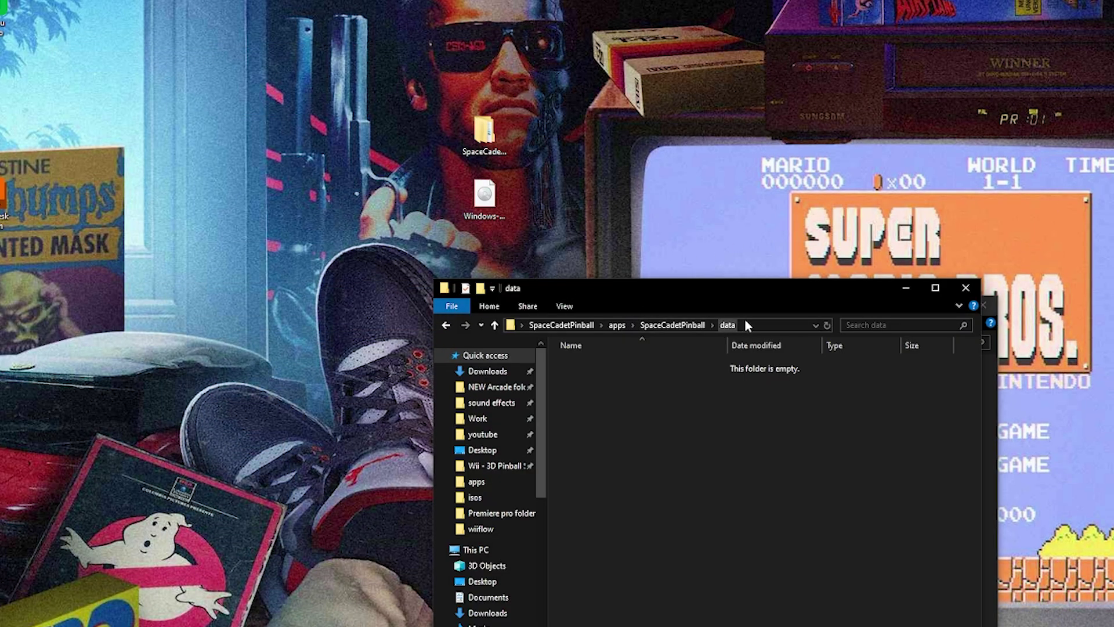
{"action": "left_click", "coordinate": [667, 326]}
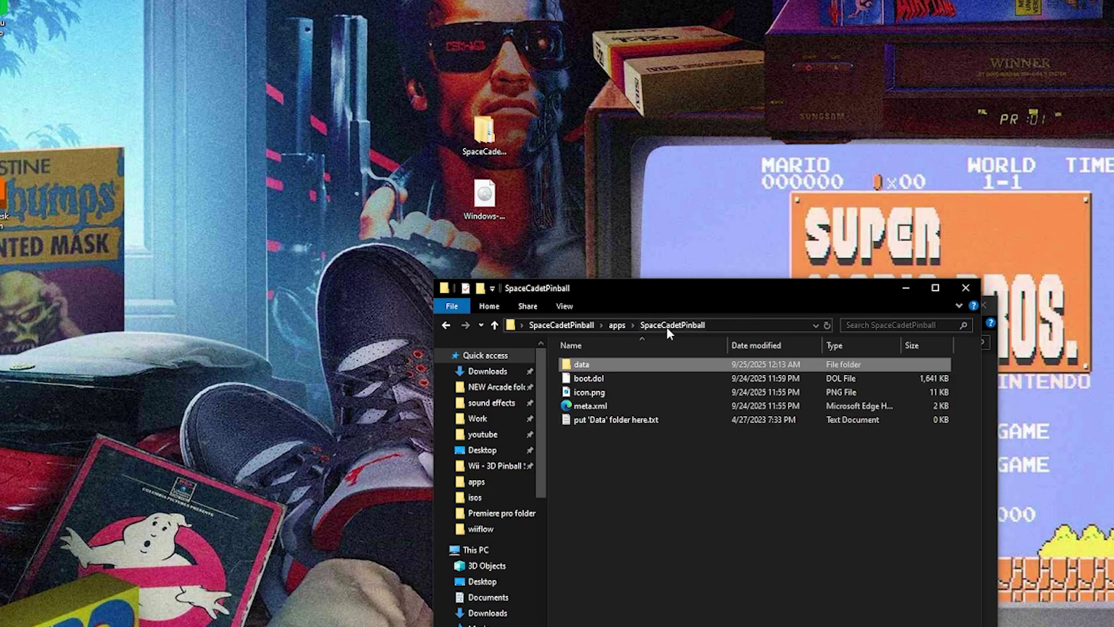
{"action": "double_click", "coordinate": [575, 365]}
{"action": "right_click", "coordinate": [616, 410]}
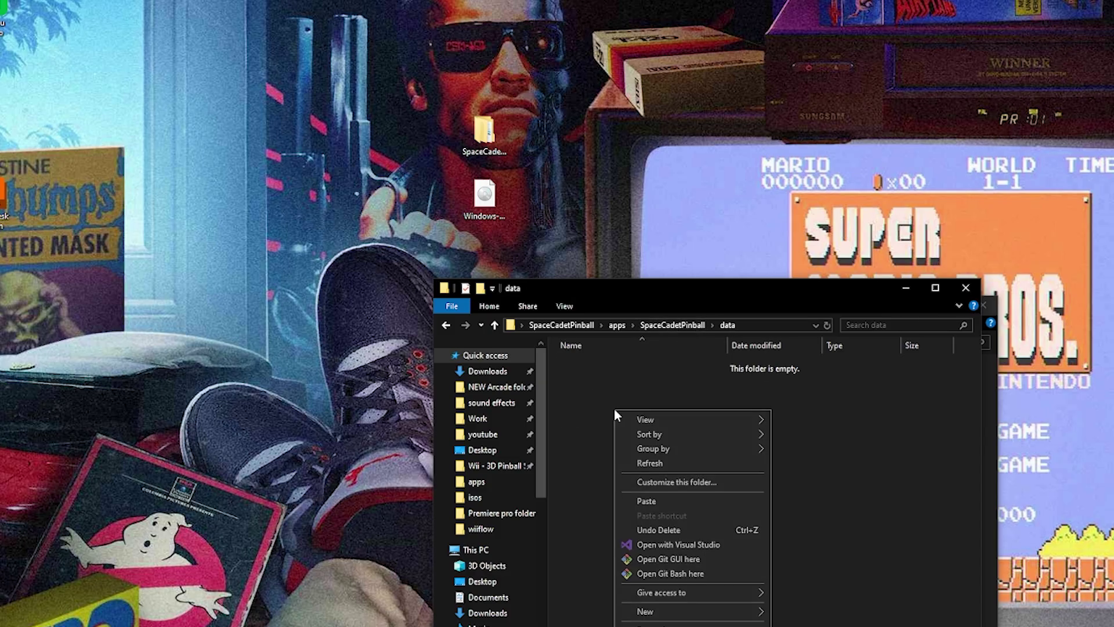
{"action": "left_click", "coordinate": [654, 500]}
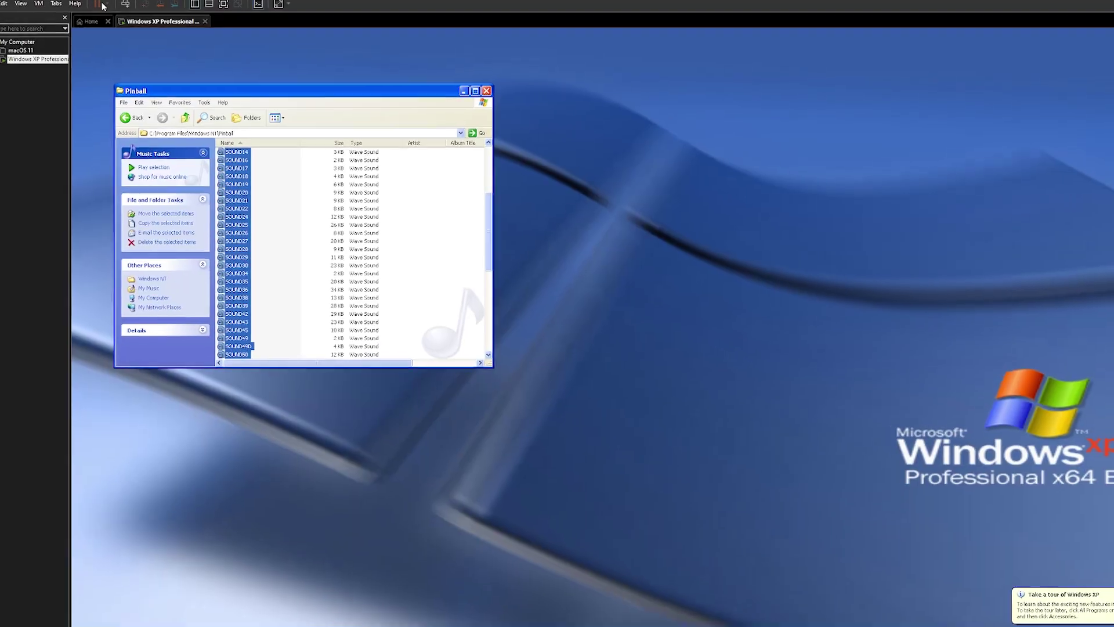
Power off the Windows XP virtual machine, discarding its suspended state, and close VMware Workstation
{"action": "left_click", "coordinate": [100, 5]}
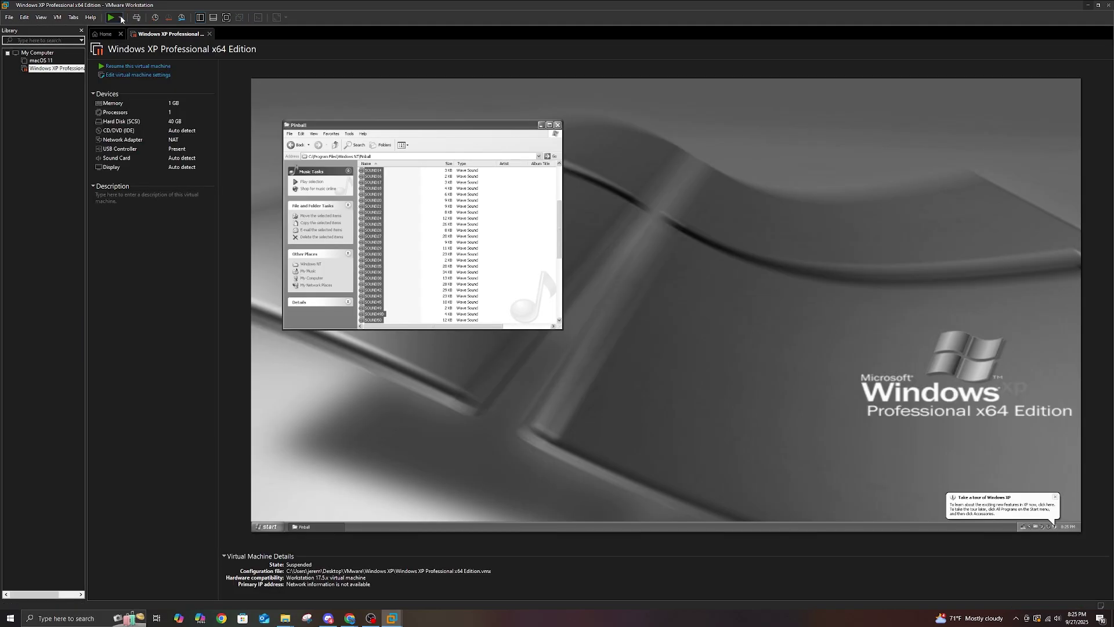
{"action": "left_click", "coordinate": [122, 18]}
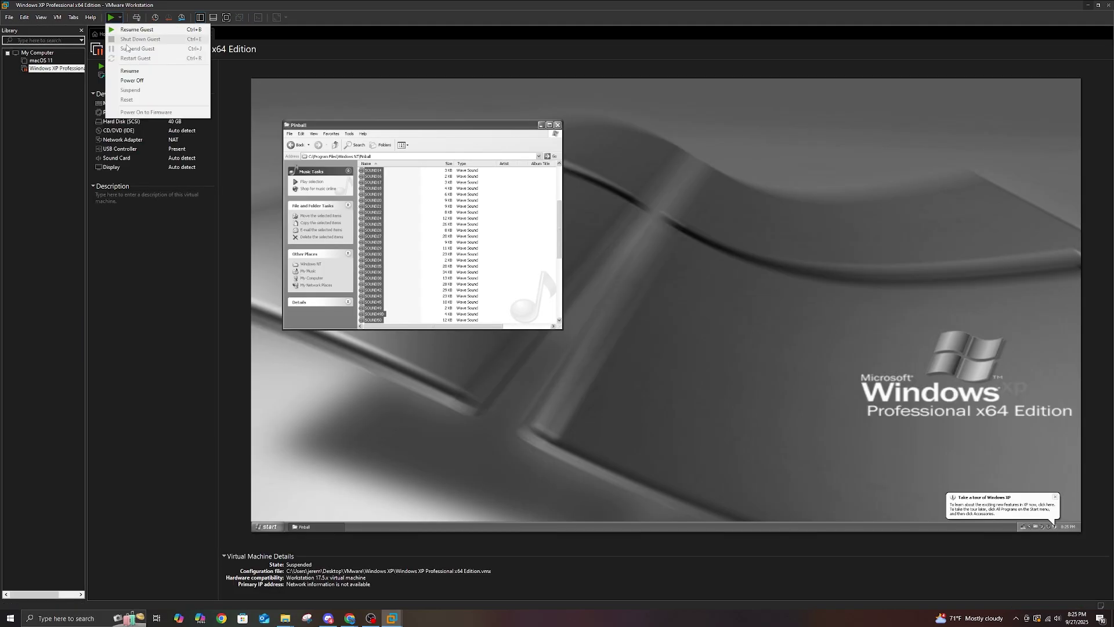
{"action": "left_click", "coordinate": [132, 80]}
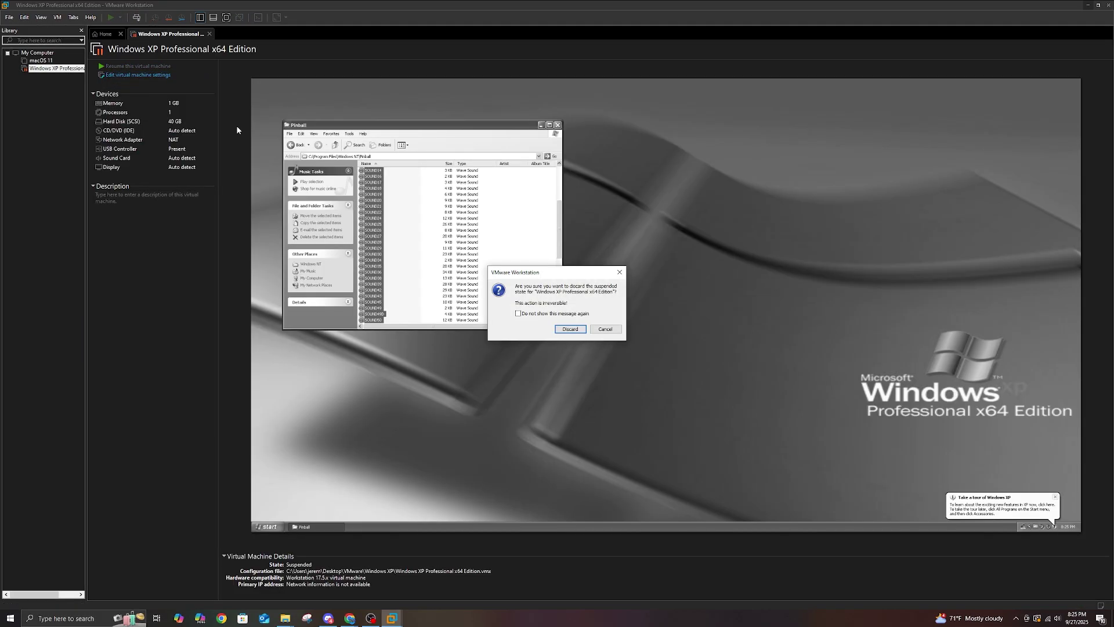
{"action": "left_click", "coordinate": [571, 329]}
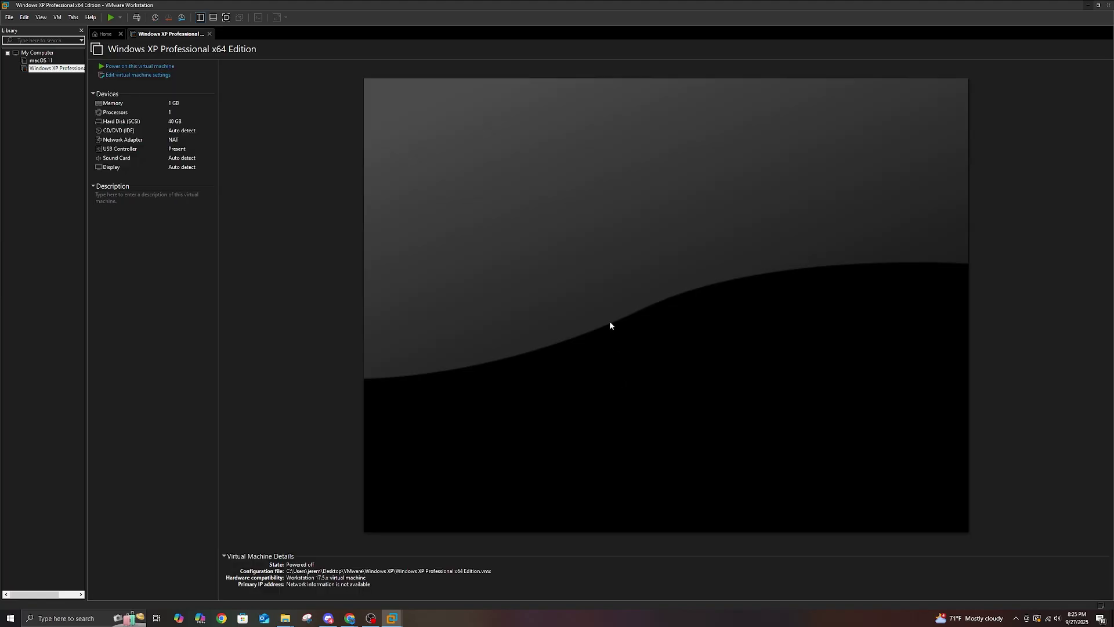
{"action": "left_click", "coordinate": [1109, 6]}
{"action": "left_click", "coordinate": [577, 352]}
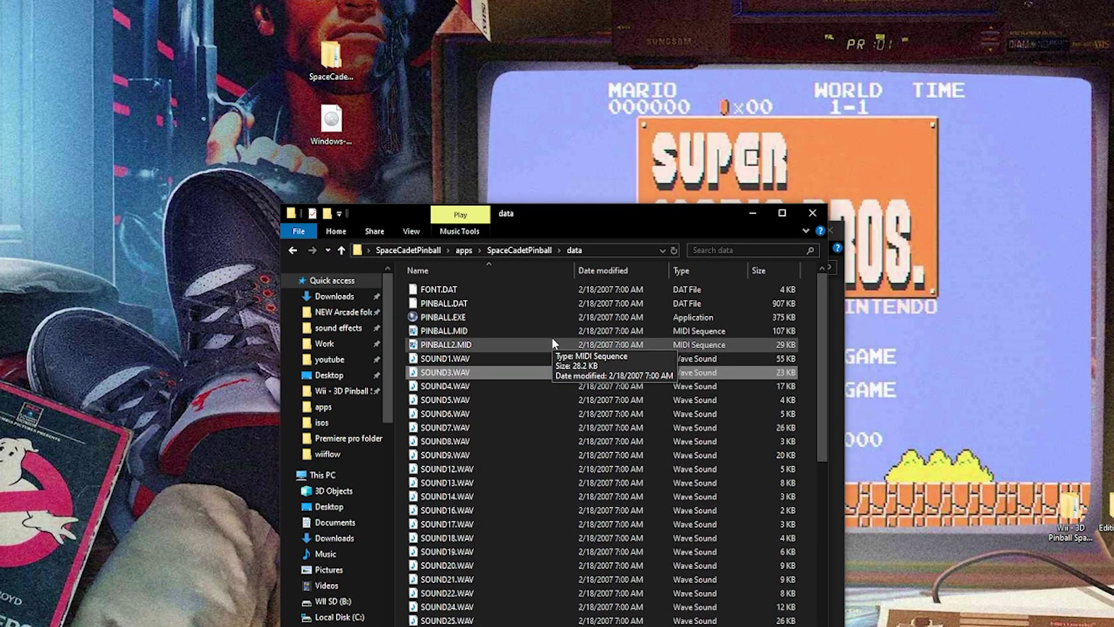
Select PINBALL.MID and PINBALL2.MID in the data folder
{"action": "left_click", "coordinate": [441, 333]}
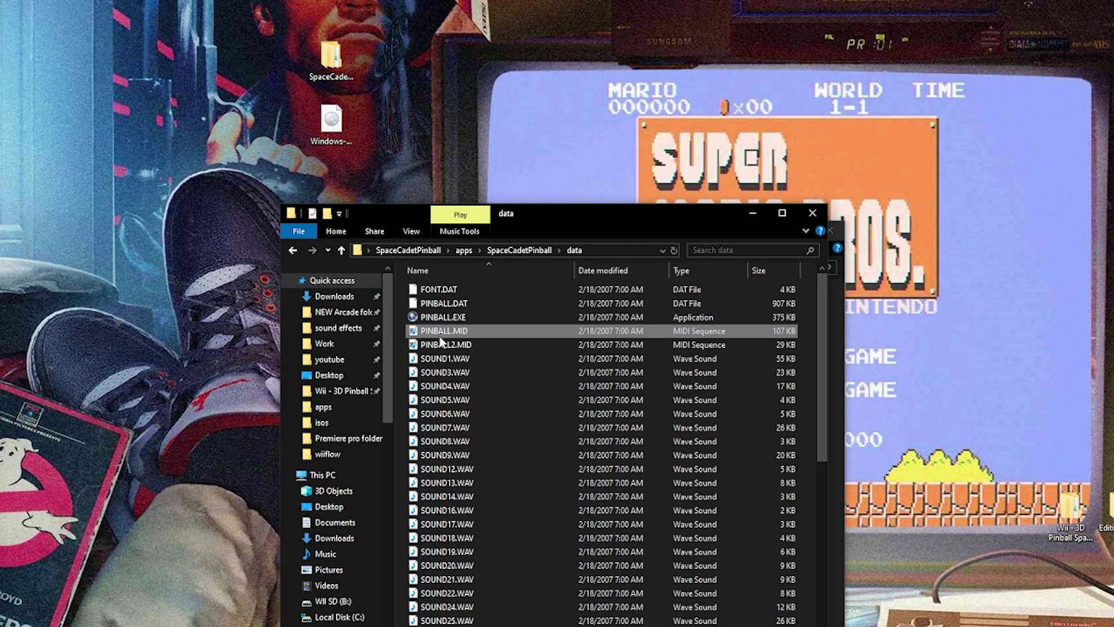
{"action": "left_click", "coordinate": [437, 346]}
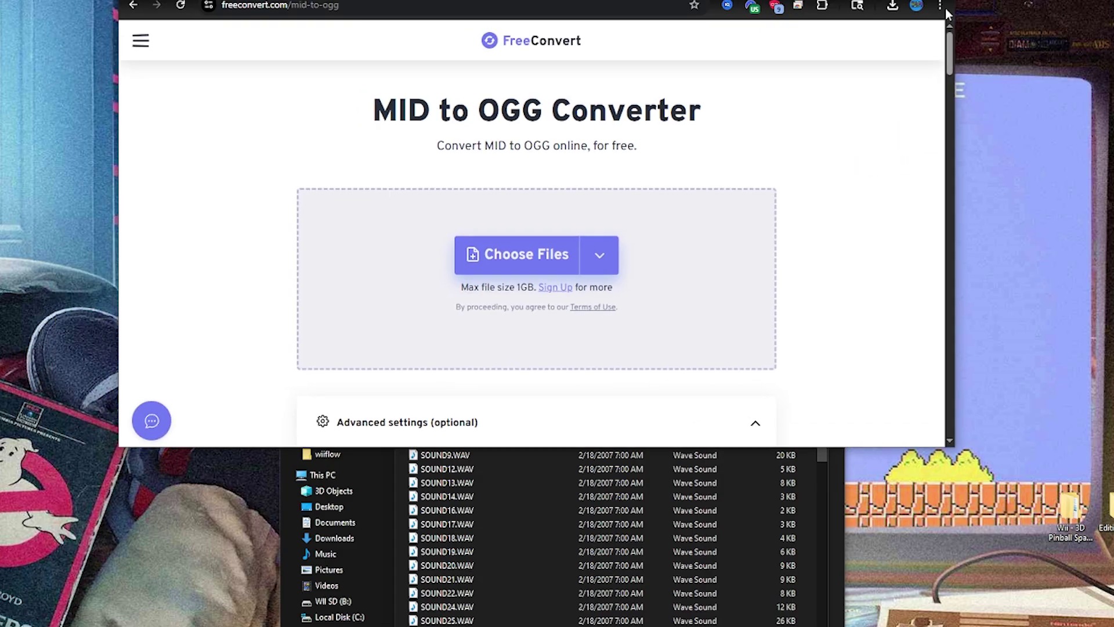
Upload PINBALL.MID and PINBALL2.MID from the data folder to FreeConvert's MID to OGG converter
{"action": "left_click_drag", "start_coordinate": [808, 0], "coordinate": [851, 35]}
{"action": "left_click", "coordinate": [657, 566]}
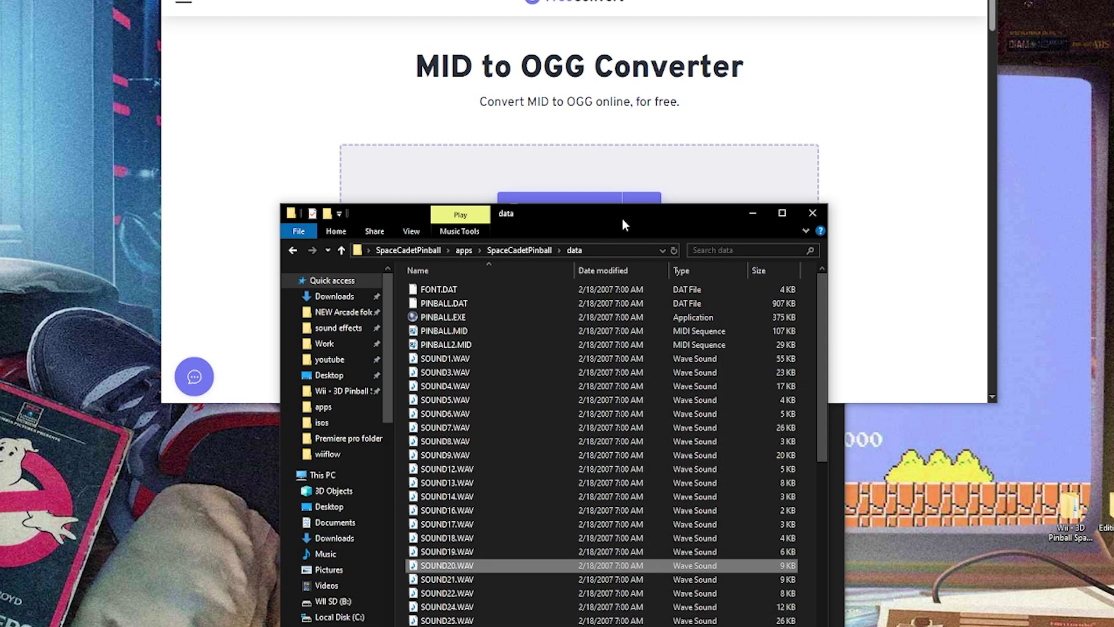
{"action": "left_click_drag", "start_coordinate": [622, 218], "coordinate": [902, 278]}
{"action": "left_click", "coordinate": [701, 392]}
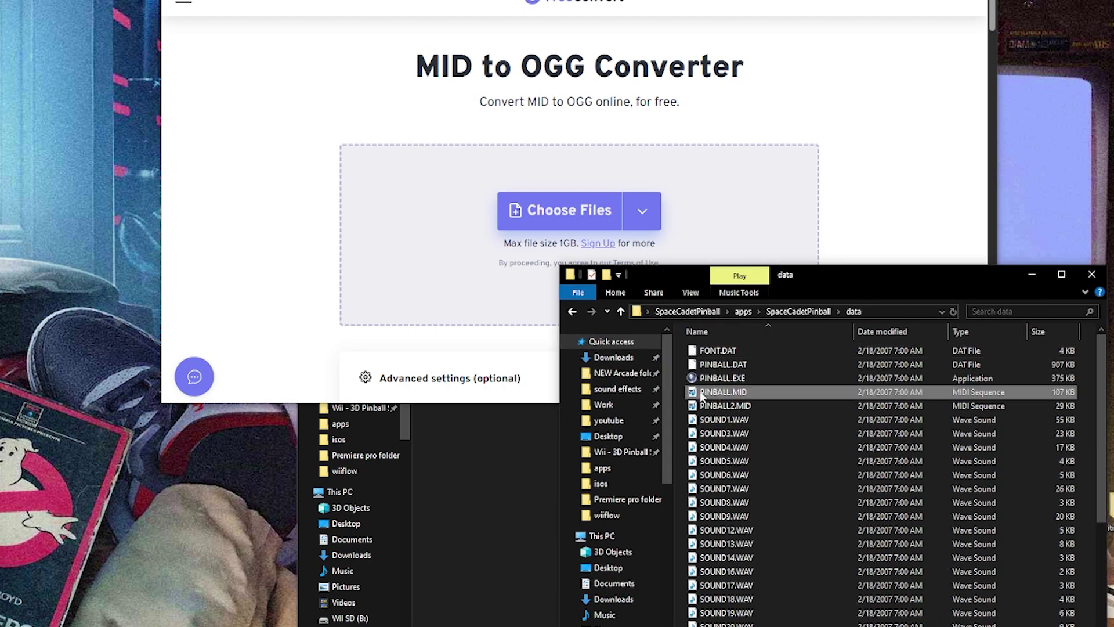
{"action": "left_click", "coordinate": [700, 406], "text": "shift"}
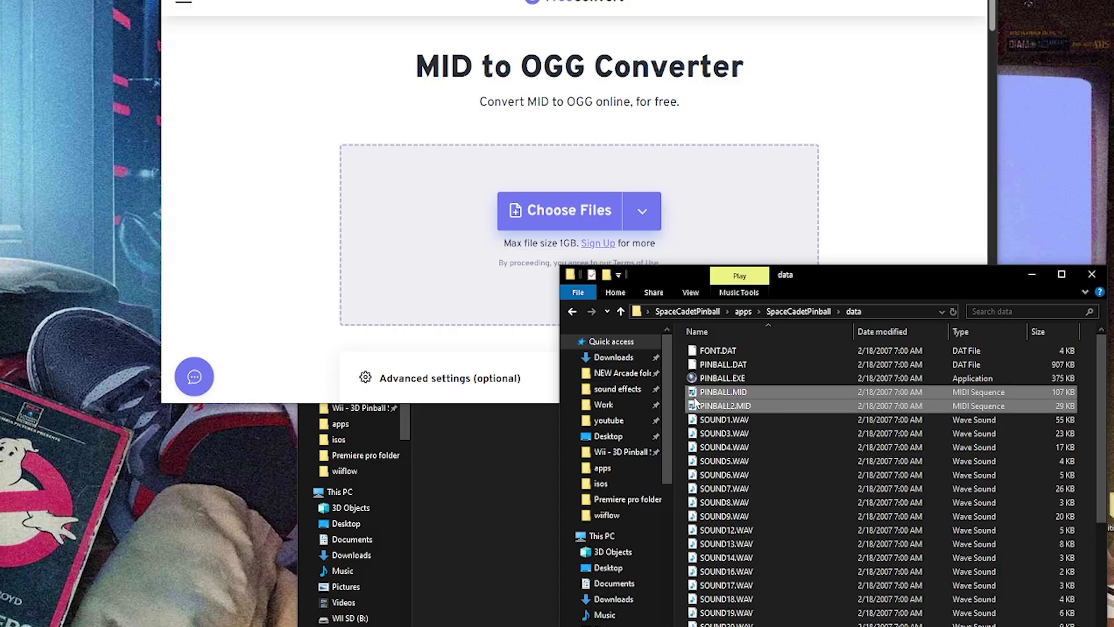
{"action": "left_click_drag", "start_coordinate": [697, 397], "coordinate": [463, 232]}
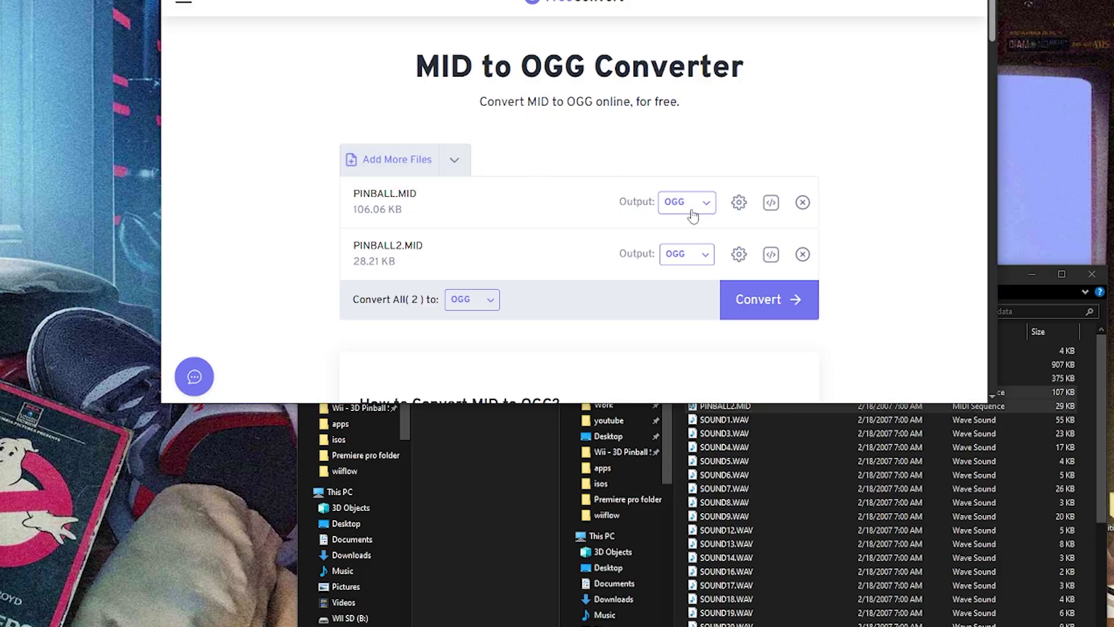
Convert both files to OGG, download them all, and show the archive in its folder
{"action": "left_click", "coordinate": [761, 309]}
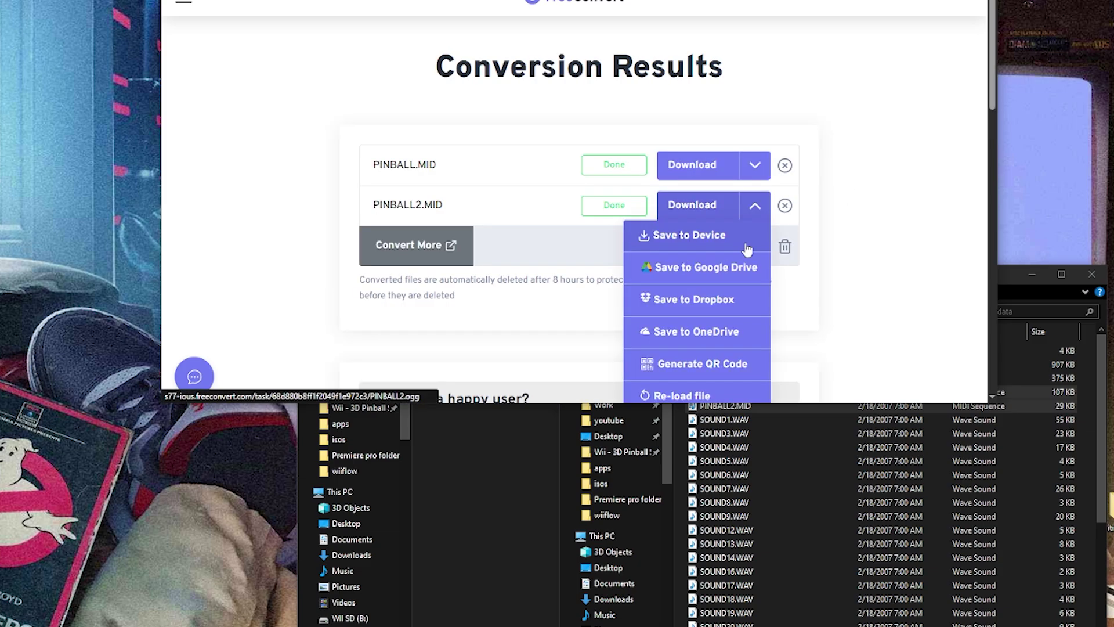
{"action": "left_click", "coordinate": [682, 246]}
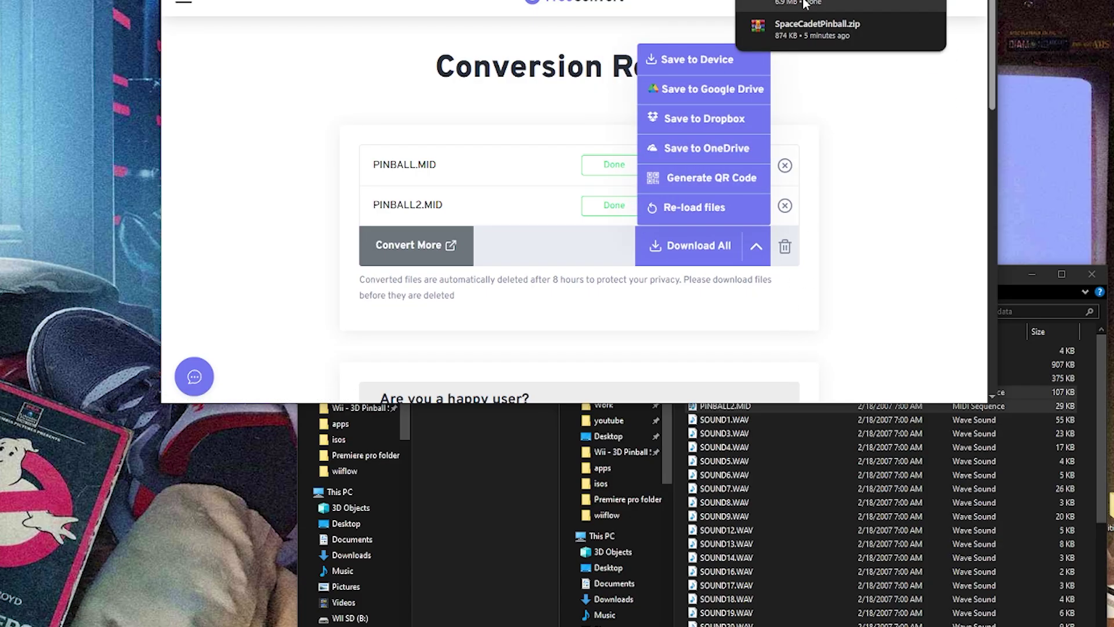
{"action": "right_click", "coordinate": [813, 26]}
{"action": "left_click", "coordinate": [854, 59]}
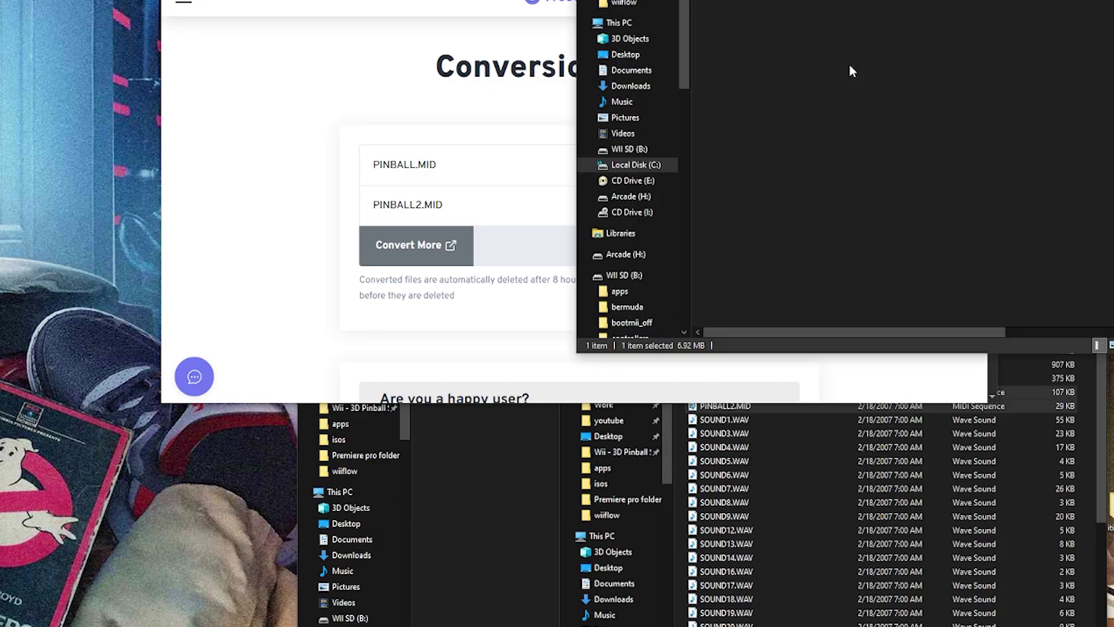
{"action": "left_click", "coordinate": [318, 49]}
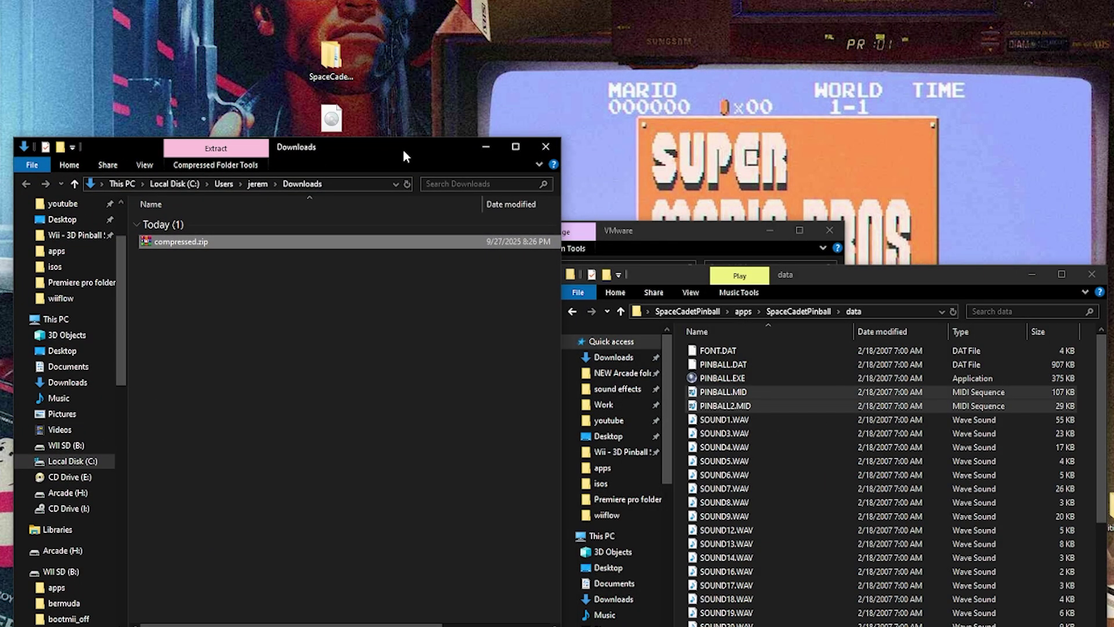
Extract compressed.zip here in the Downloads folder
{"action": "left_click_drag", "start_coordinate": [894, 275], "coordinate": [903, 152]}
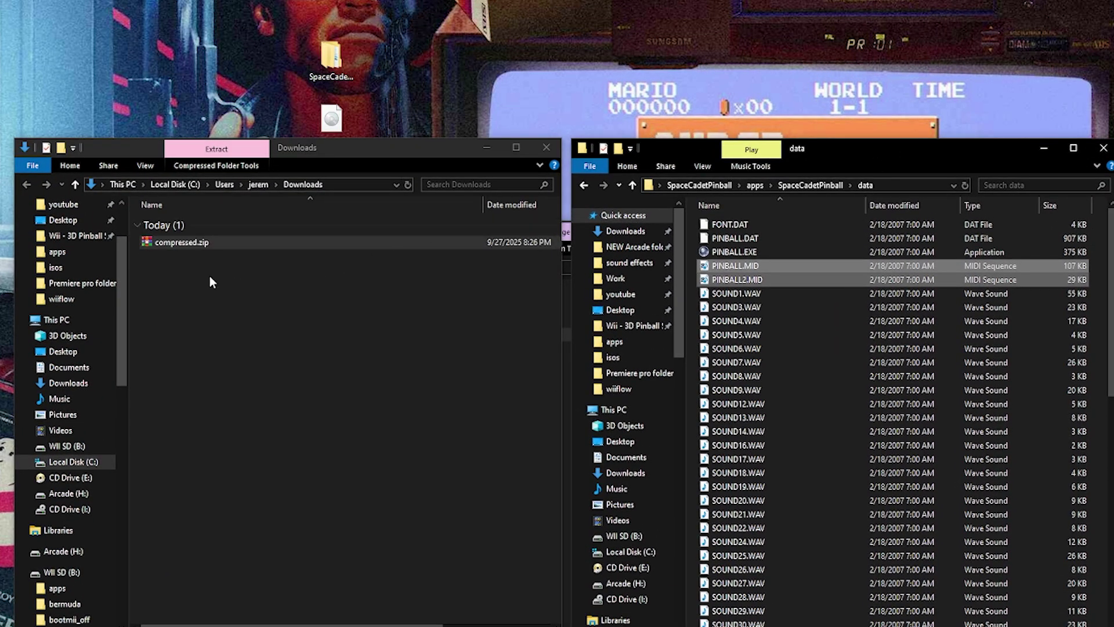
{"action": "left_click", "coordinate": [148, 242]}
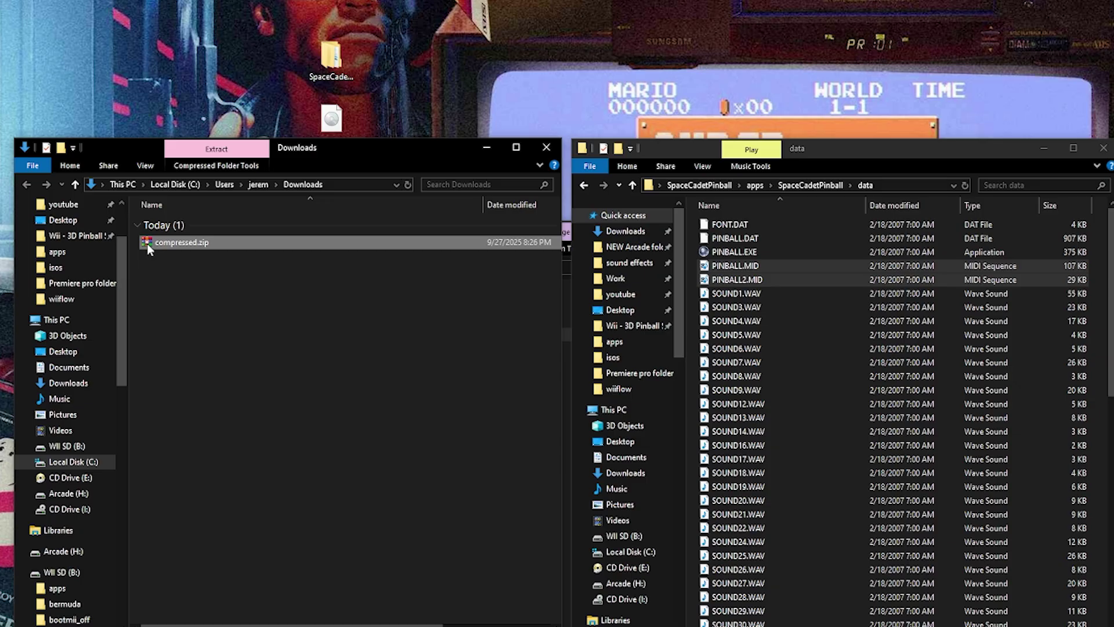
{"action": "right_click", "coordinate": [147, 246]}
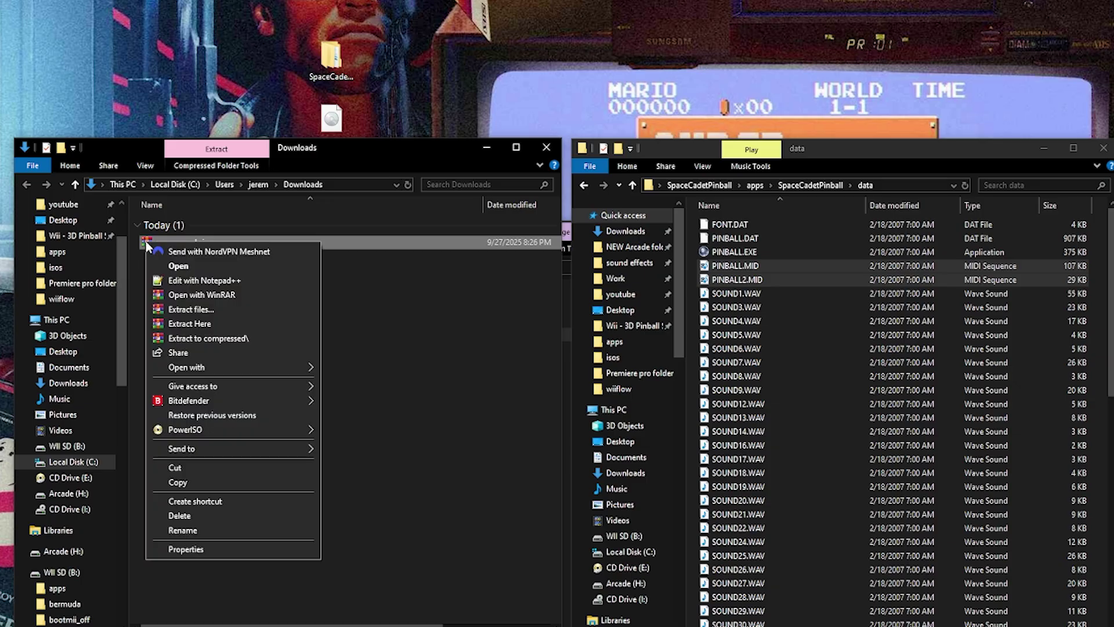
{"action": "left_click", "coordinate": [175, 325]}
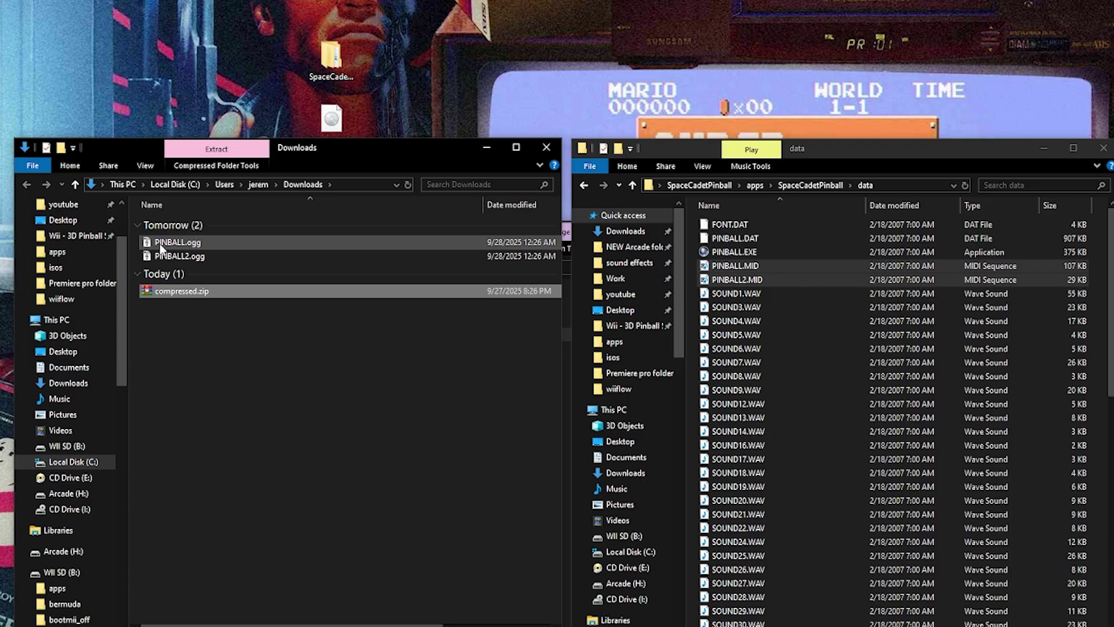
Move PINBALL.ogg and PINBALL2.ogg into the SpaceCadetPinball data folder
{"action": "left_click", "coordinate": [162, 248]}
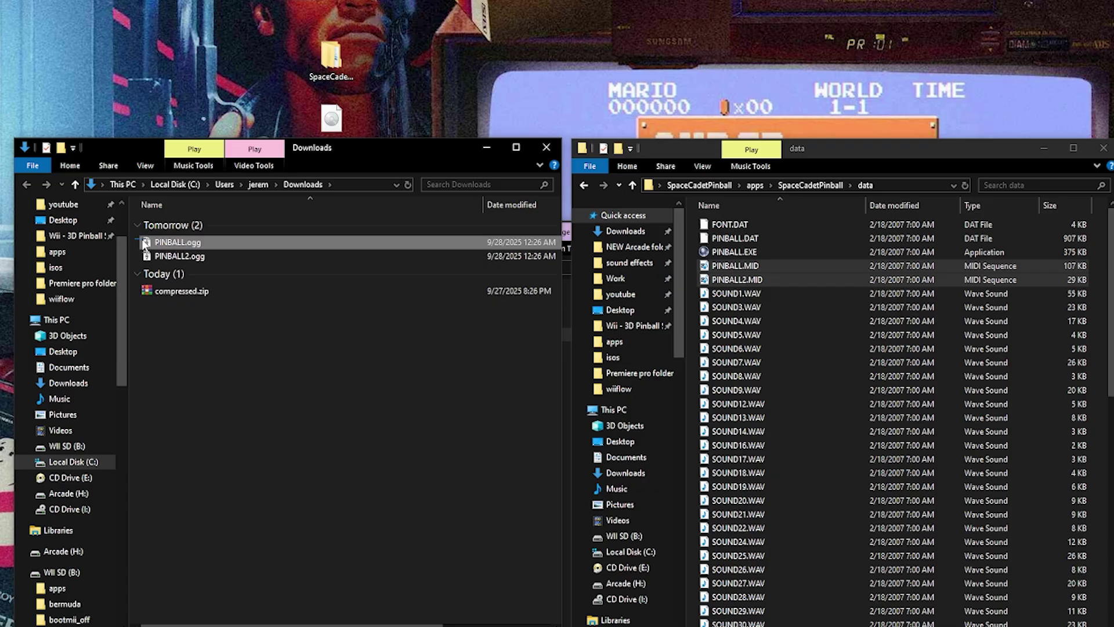
{"action": "left_click", "coordinate": [149, 256], "text": "shift"}
{"action": "left_click_drag", "start_coordinate": [150, 256], "coordinate": [1090, 247]}
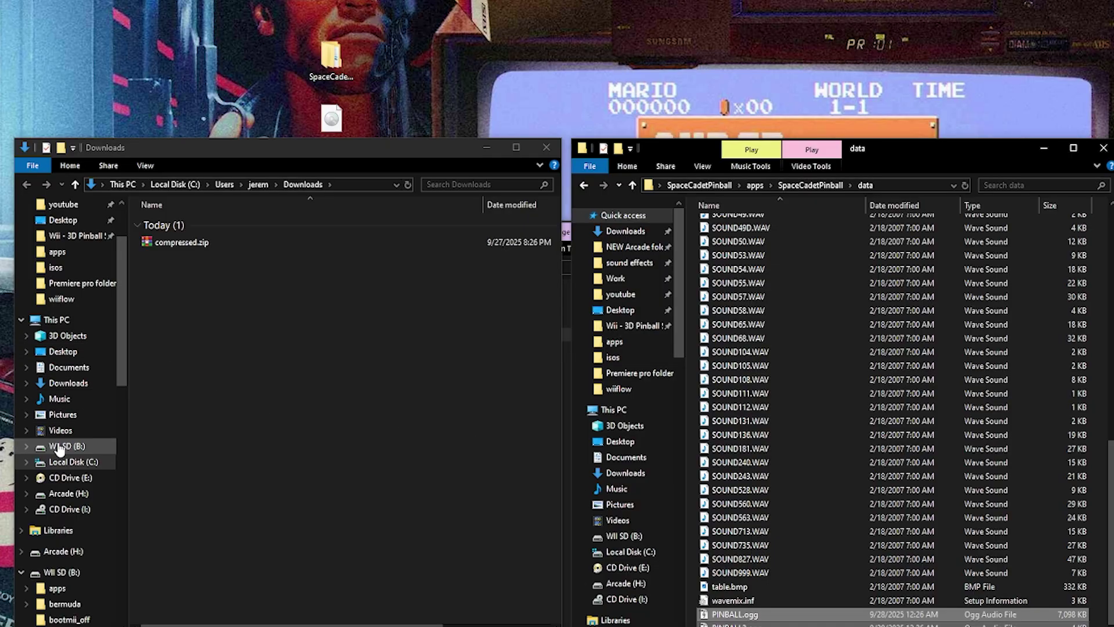
Copy the SpaceCadetPinball apps folder from the desktop onto the Wii SD (B:) drive
{"action": "left_click", "coordinate": [81, 446]}
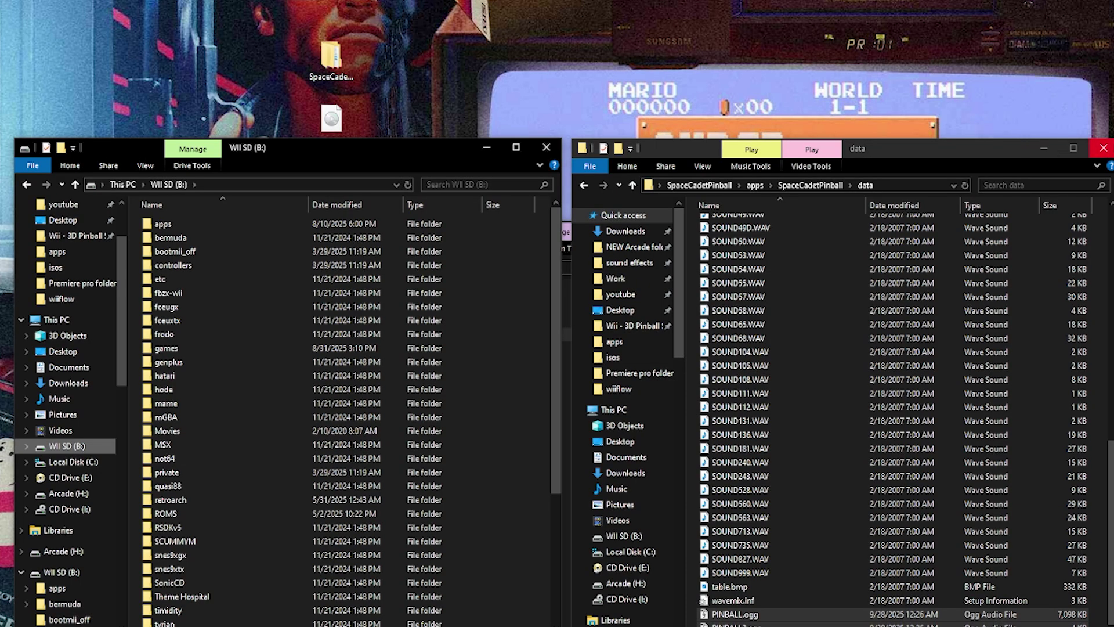
{"action": "left_click", "coordinate": [1103, 148]}
{"action": "double_click", "coordinate": [334, 58]}
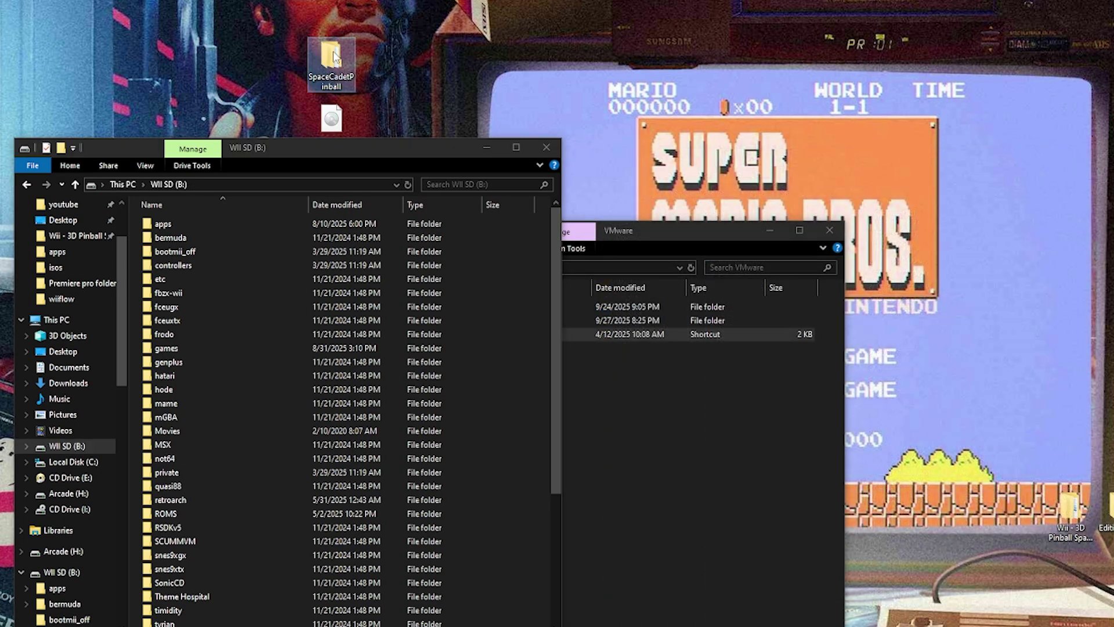
{"action": "left_click_drag", "start_coordinate": [788, 155], "coordinate": [790, 152]}
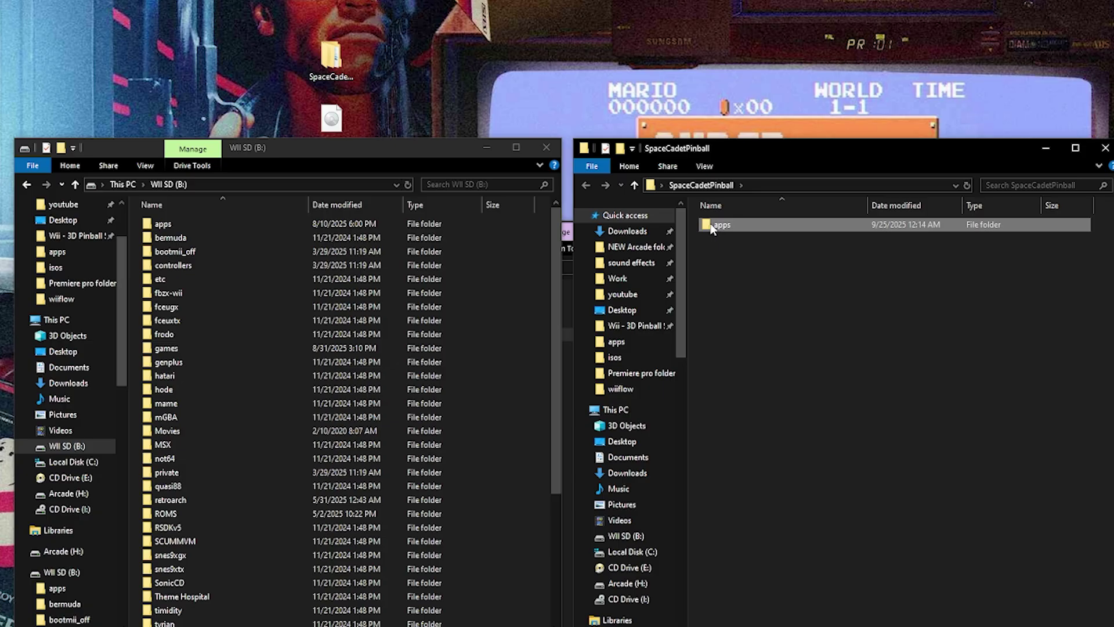
{"action": "left_click_drag", "start_coordinate": [713, 228], "coordinate": [545, 274]}
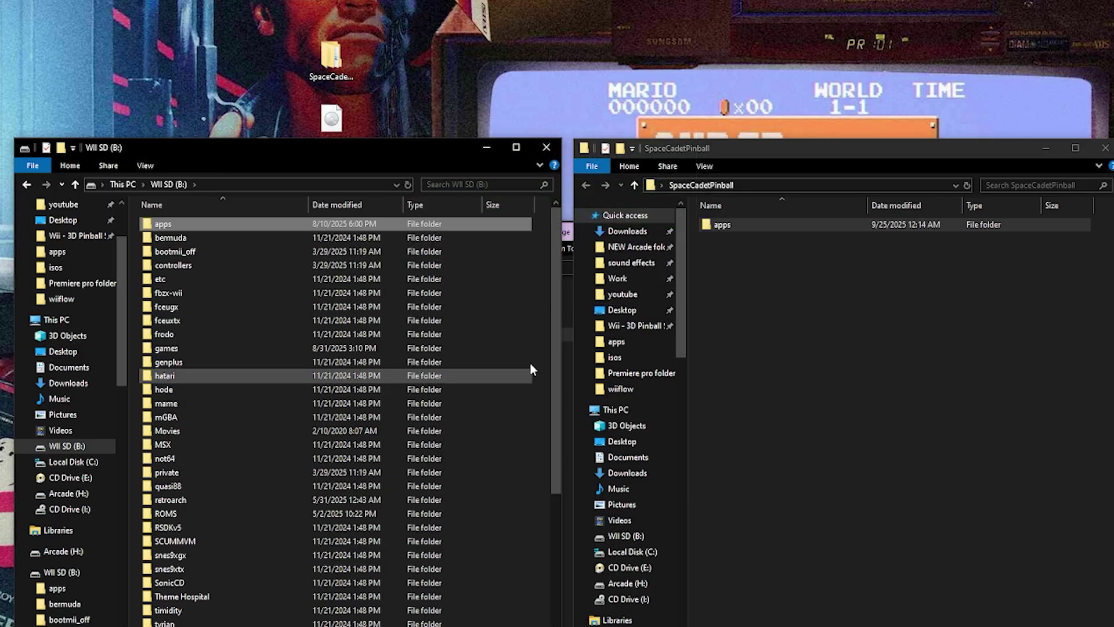
Open the apps folders on the SD card and in the SpaceCadetPinball package
{"action": "double_click", "coordinate": [158, 227]}
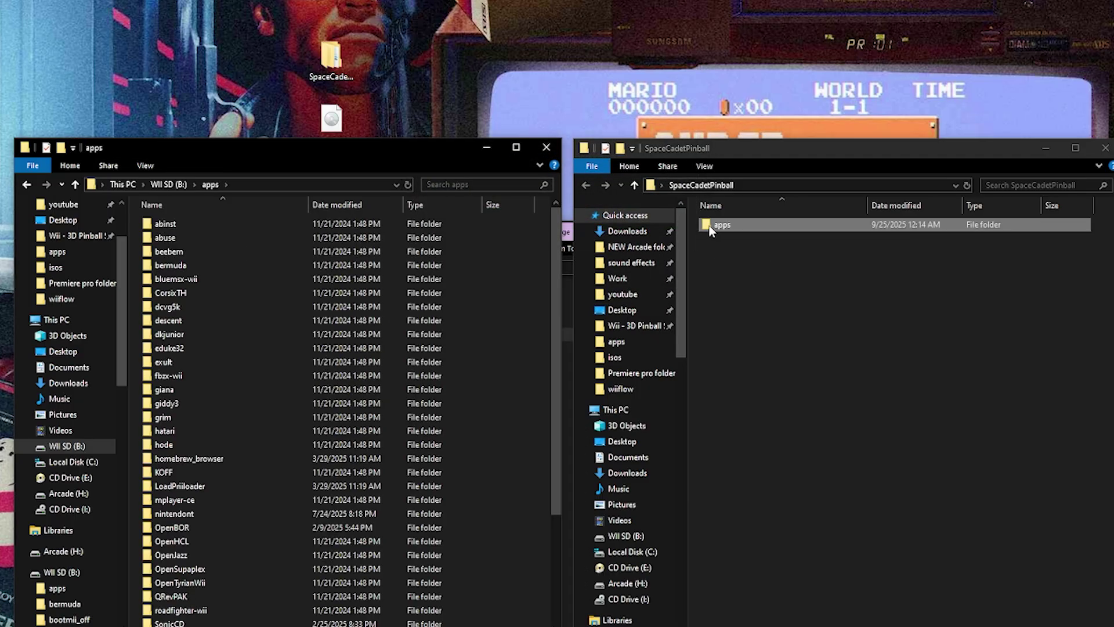
{"action": "double_click", "coordinate": [748, 225]}
{"action": "mouse_move", "coordinate": [714, 231]}
{"action": "left_mouse_down"}
{"action": "mouse_move", "coordinate": [560, 258]}
{"action": "mouse_move", "coordinate": [725, 246]}
{"action": "mouse_move", "coordinate": [714, 232]}
{"action": "left_mouse_up"}
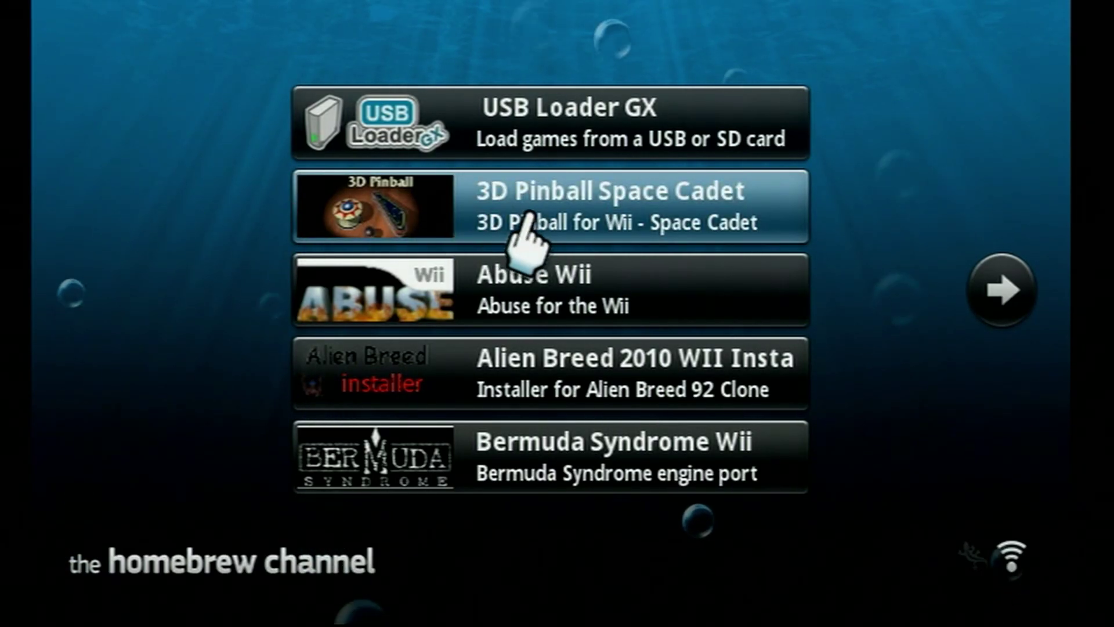
Select the 3D Pinball Space Cadet 0.3 entry to show its details
{"action": "left_click", "coordinate": [542, 206]}
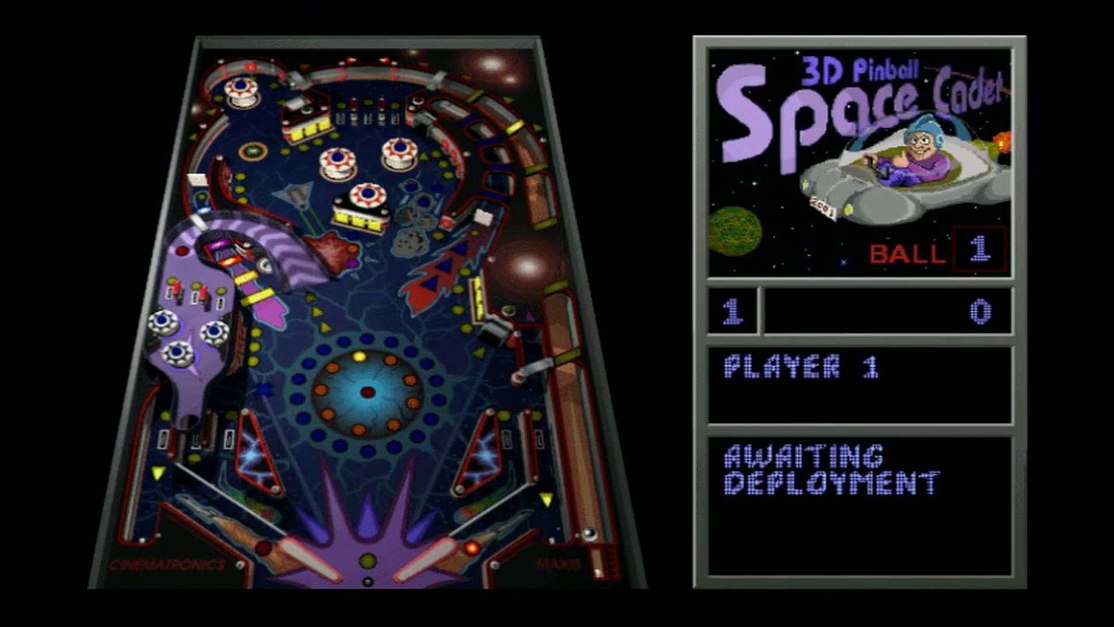
Launch the ball and work the left and right flippers to build Player 1's score
{"action": "key", "text": "space"}
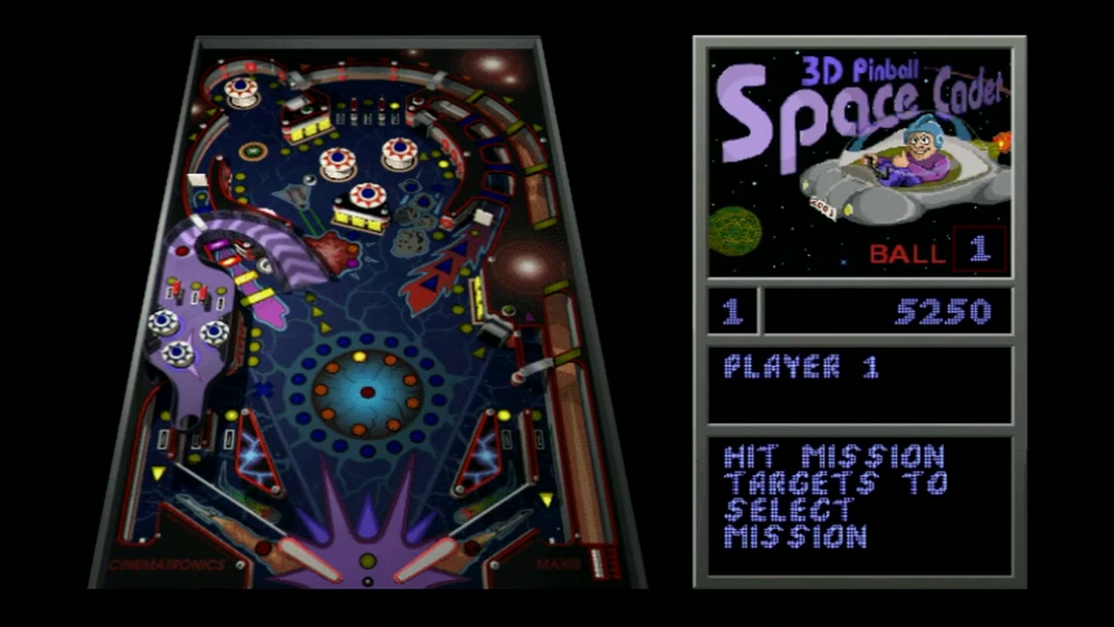
{"action": "key", "text": "slash"}
{"action": "key", "text": "slash"}
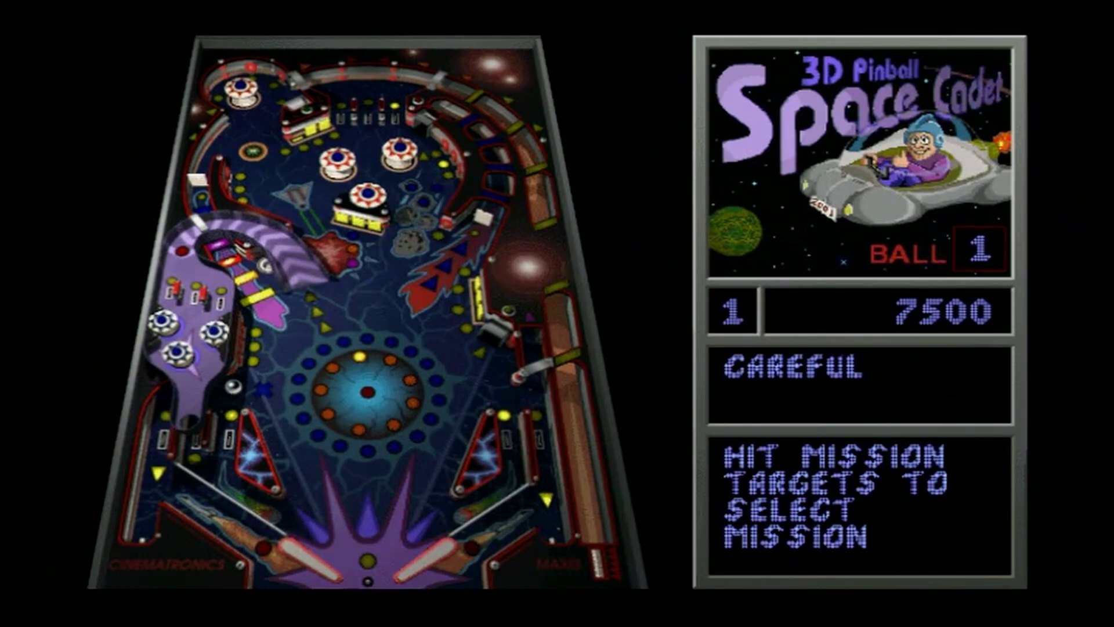
{"action": "key", "text": "z"}
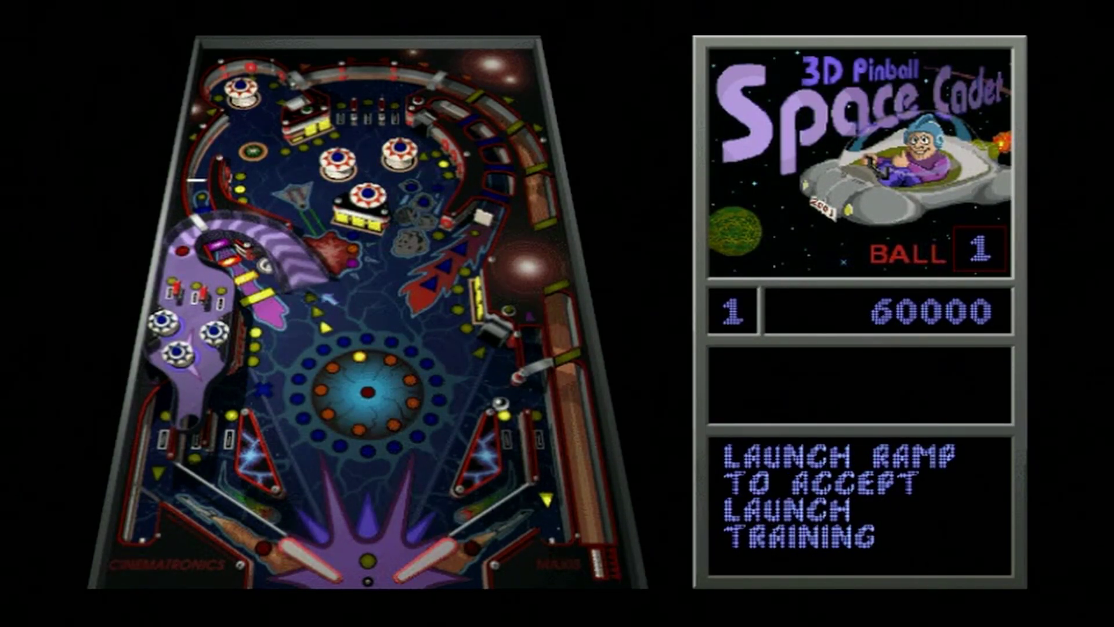
{"action": "key", "text": "slash"}
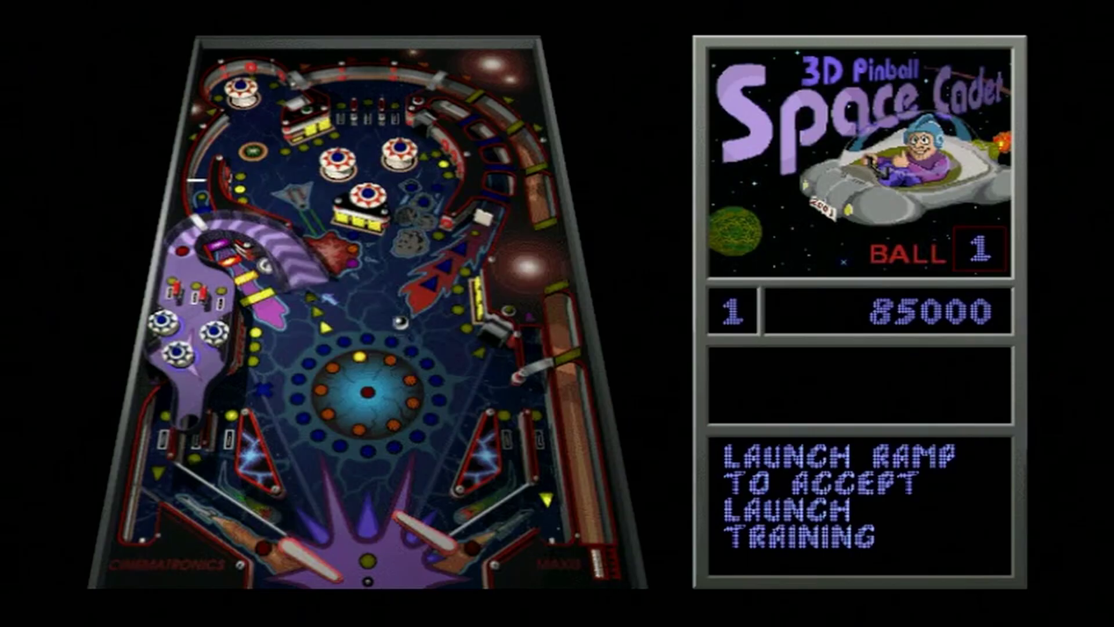